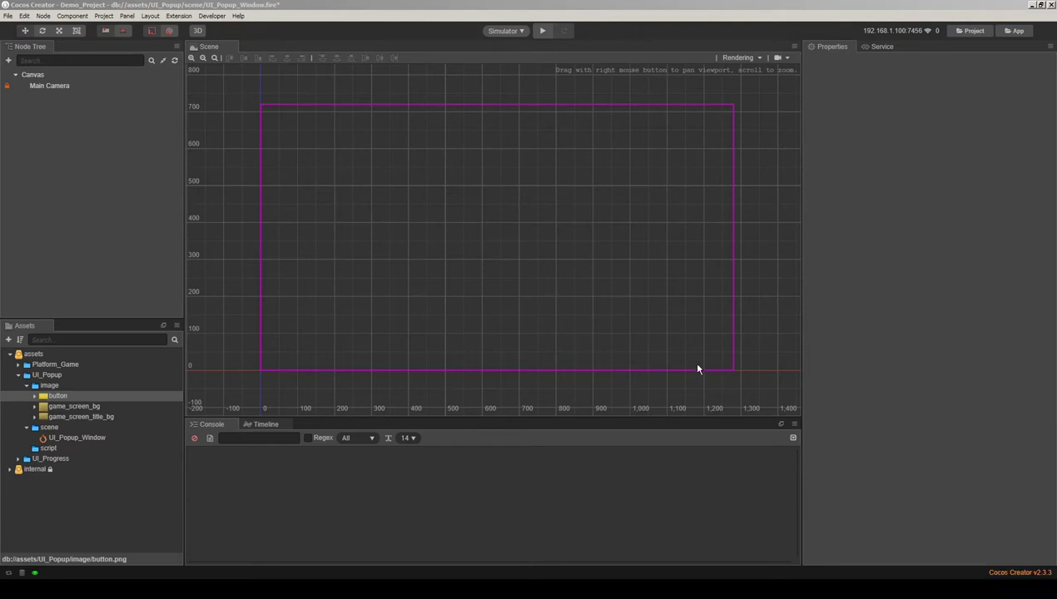
Step: Place the game_screen_bg image into the scene and nudge it slightly left
left_click(115, 221)
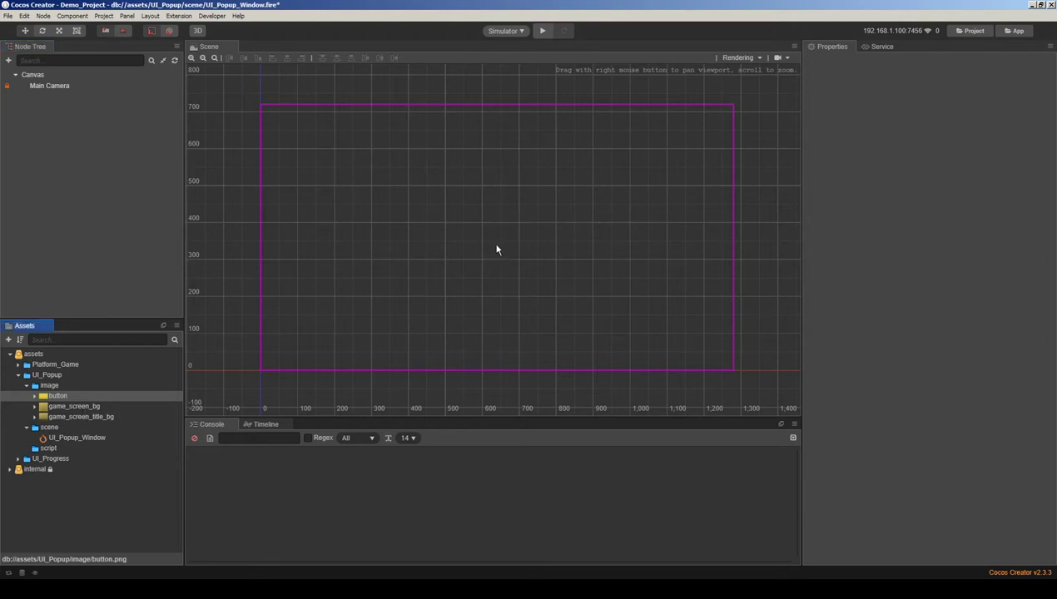
left_click_drag(489, 246, 494, 233)
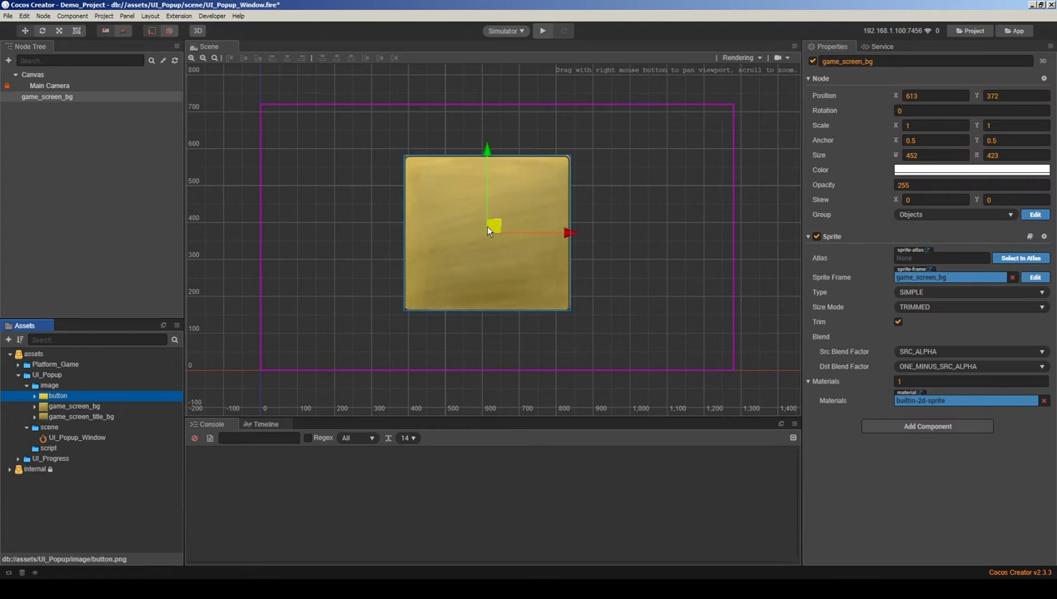
left_click_drag(495, 231, 490, 231)
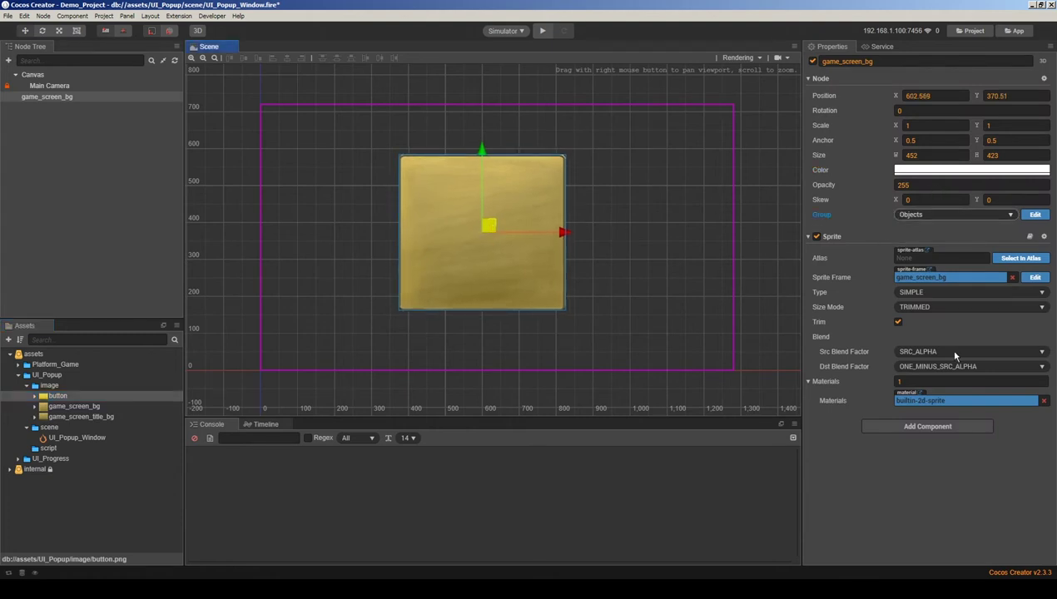
Step: Rename the game_screen_bg node to Popup_Window
left_click(58, 99)
key("F2")
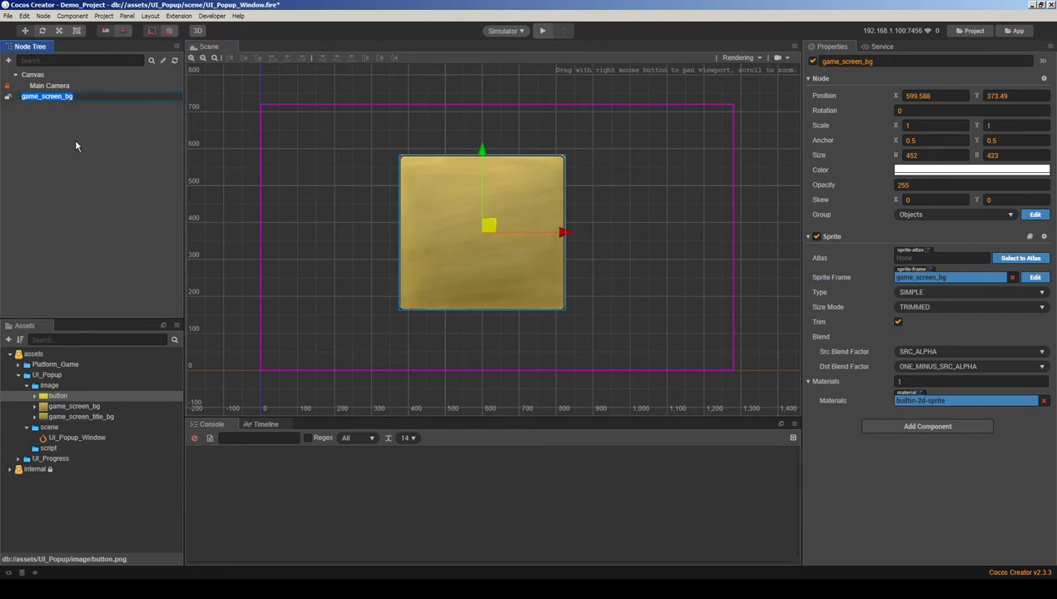
type("popup-")
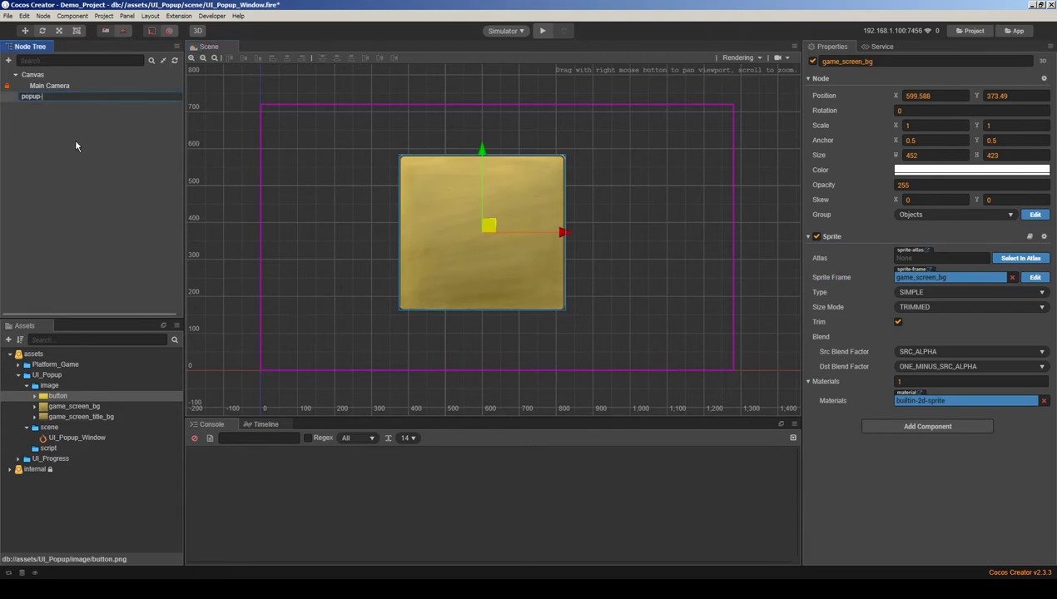
key("BackSpace")
key("BackSpace")
key("BackSpace")
key("BackSpace")
key("BackSpace")
type("Popup_Window")
key("Return")
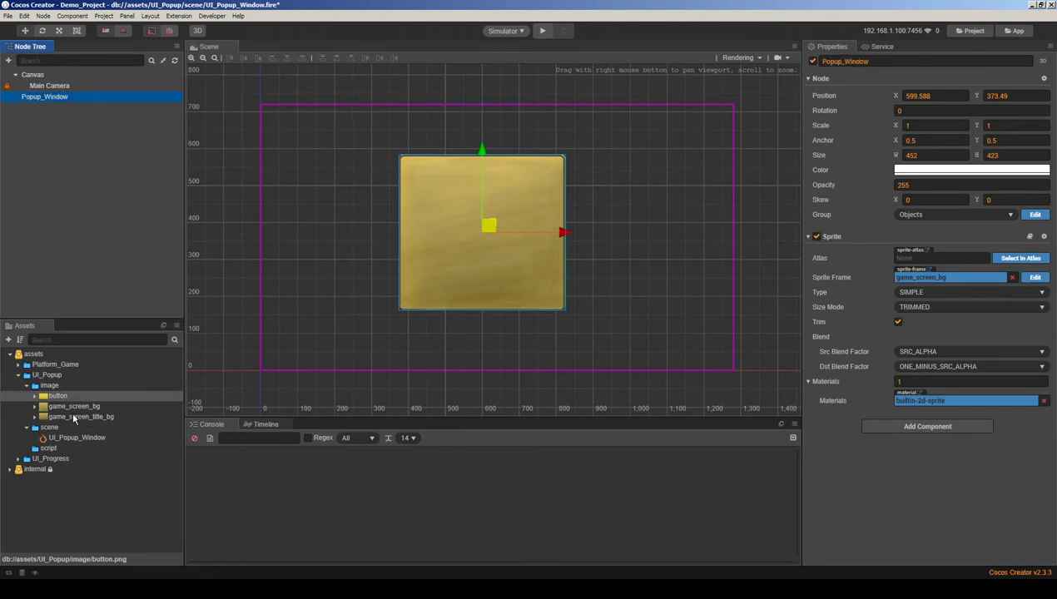
Step: Add the button image as a child of Popup_Window and nudge it slightly right
left_click(58, 396)
left_click_drag(60, 101, 68, 101)
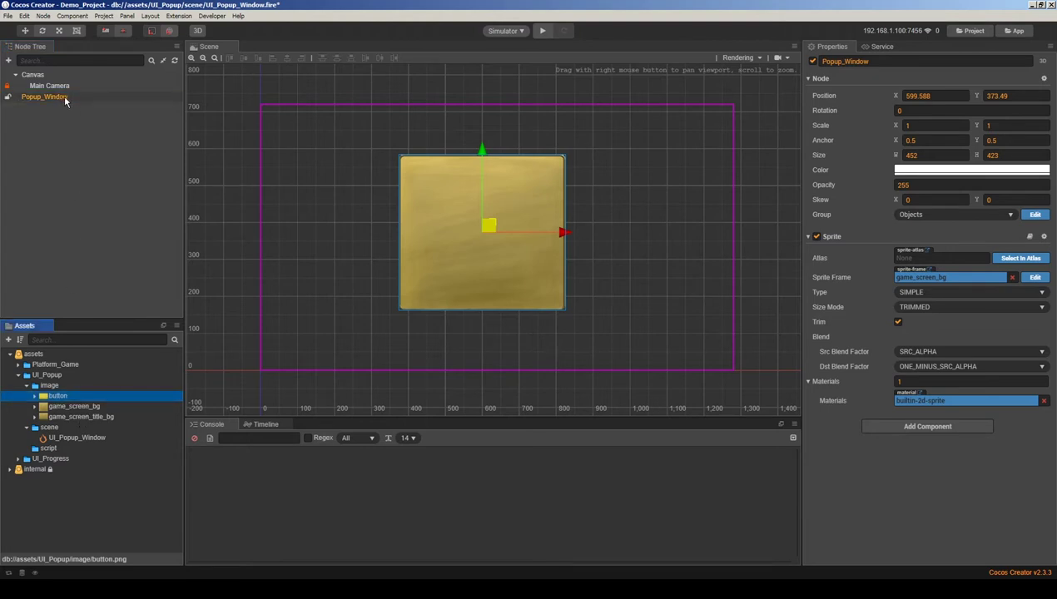
left_click_drag(102, 151, 45, 98)
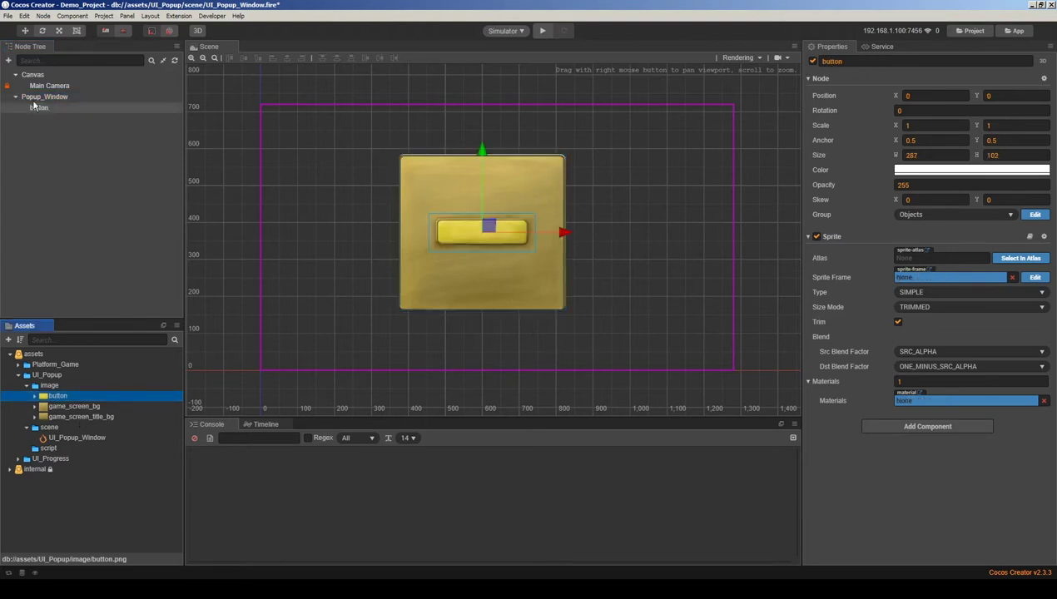
left_click(491, 232)
left_click_drag(491, 232, 493, 232)
Step: Rename the new button node to Yes_Button
left_click(41, 108)
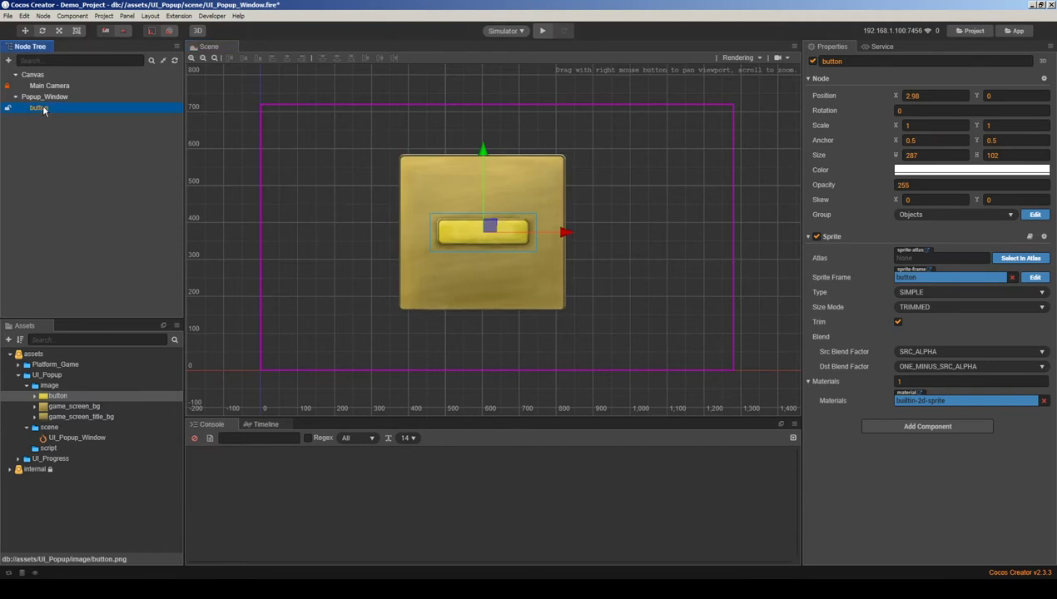
left_click(53, 112)
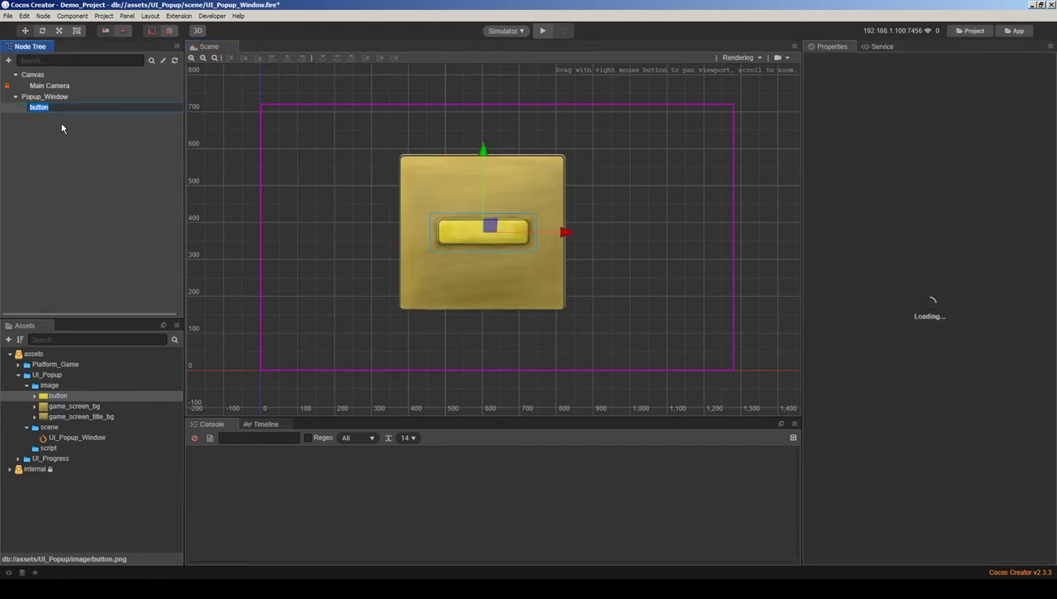
type("Yes_")
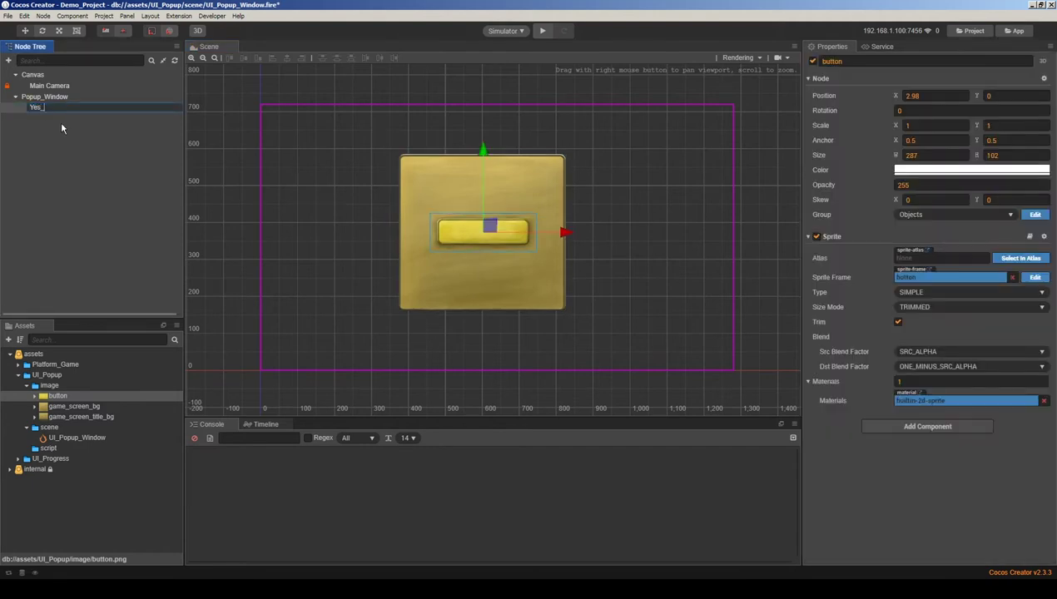
type("Button")
key("Return")
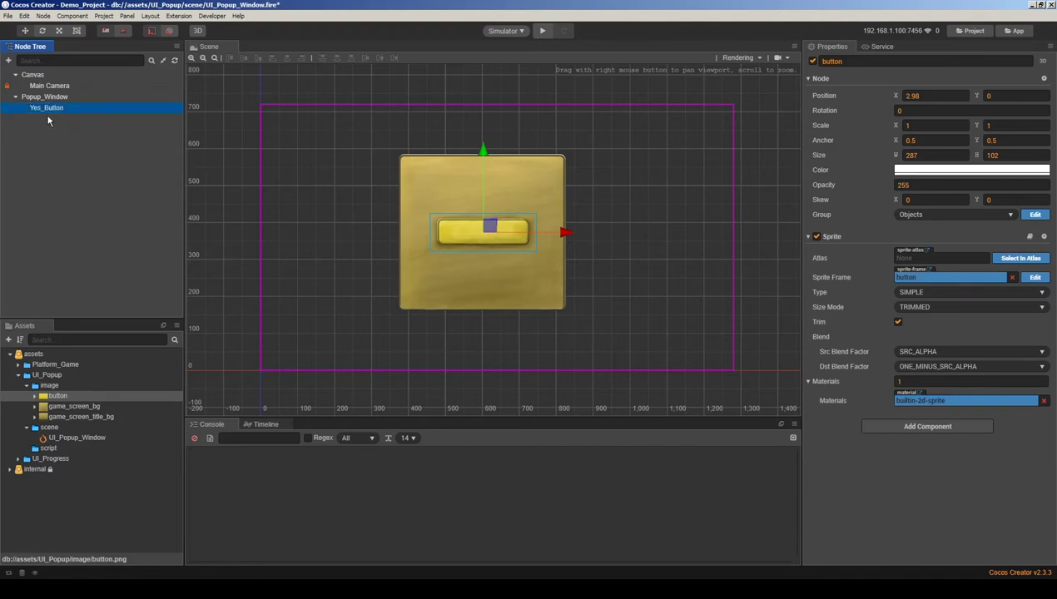
Step: Add a Node With Label under Yes_Button and set its text to YES!
right_click(71, 110)
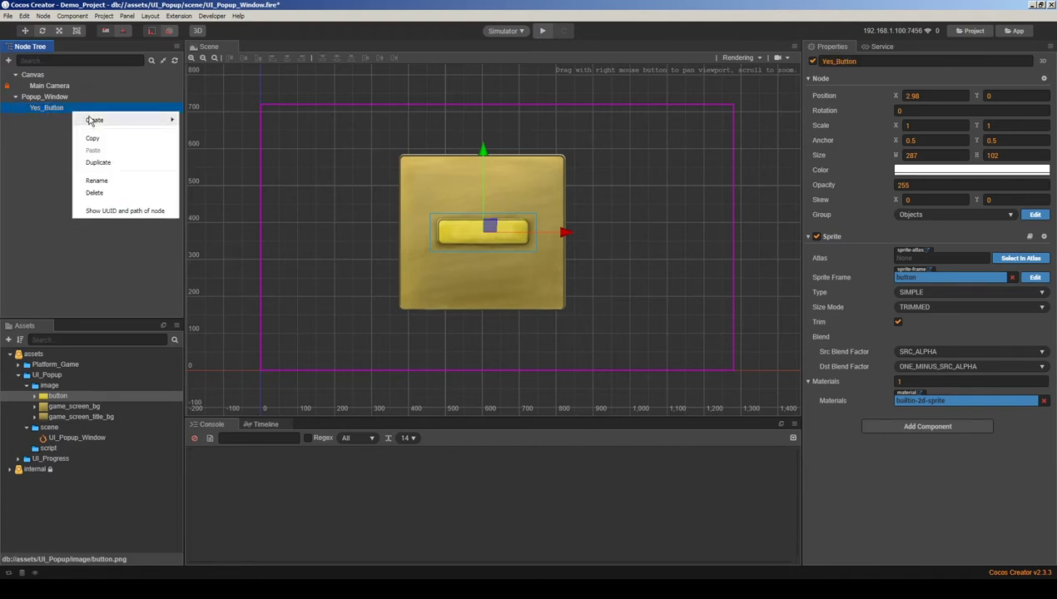
mouse_move(92, 119)
mouse_move(218, 148)
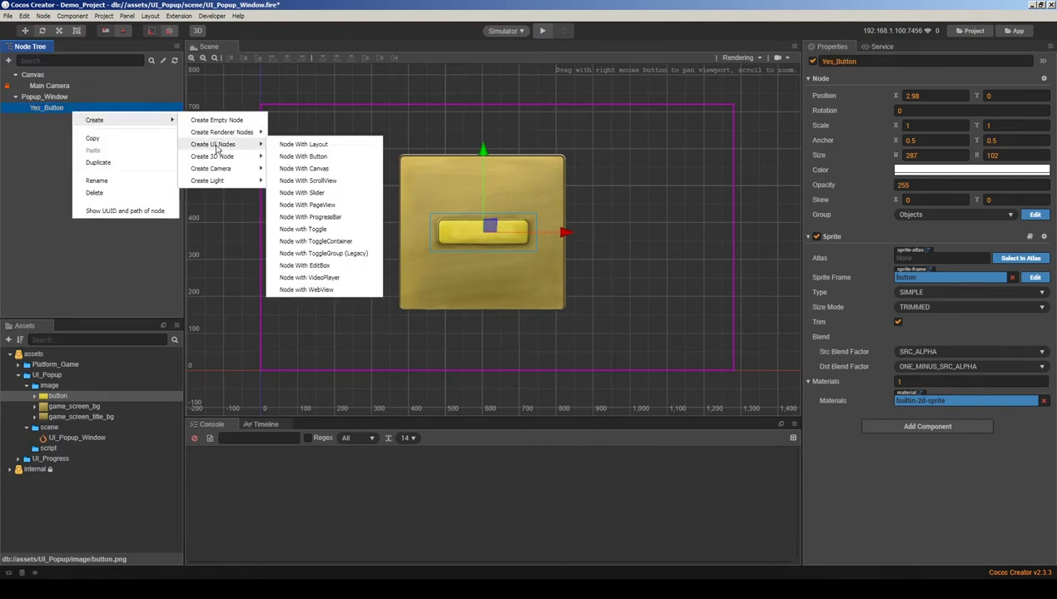
left_click(216, 119)
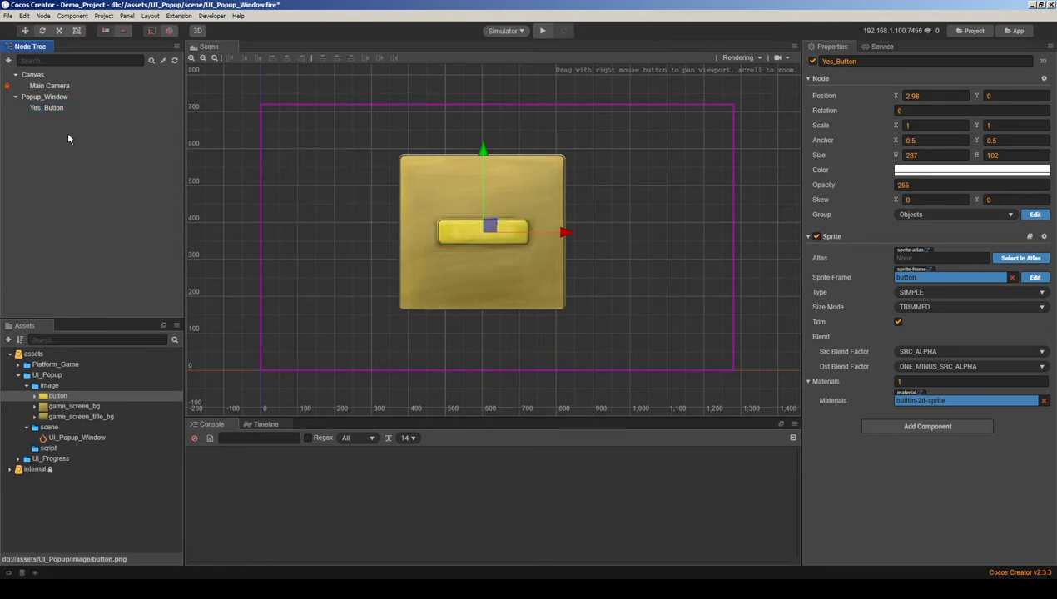
left_click(60, 126)
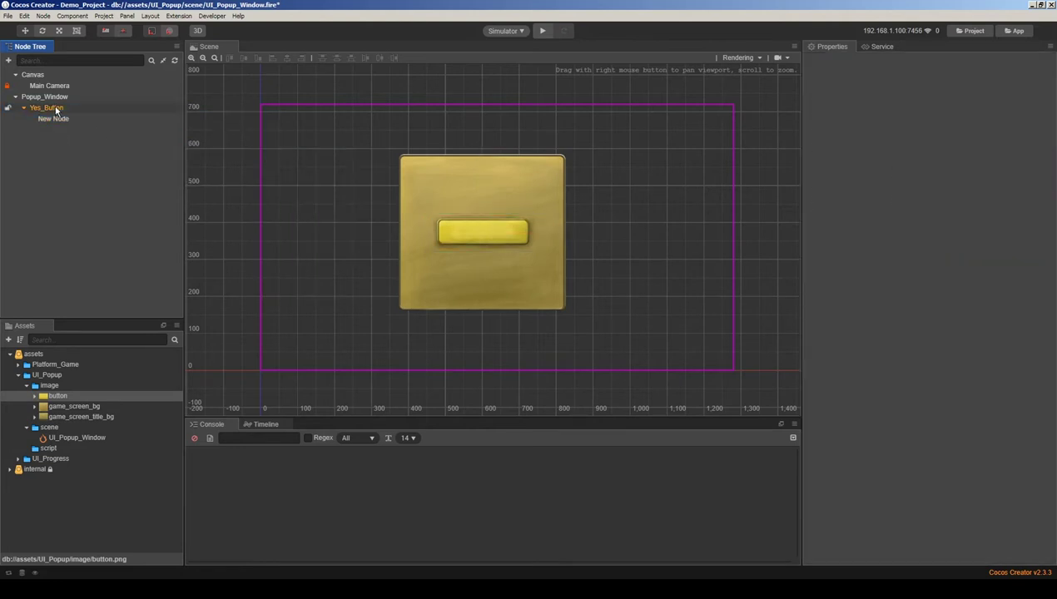
key("ctrl+z")
right_click(59, 108)
mouse_move(83, 118)
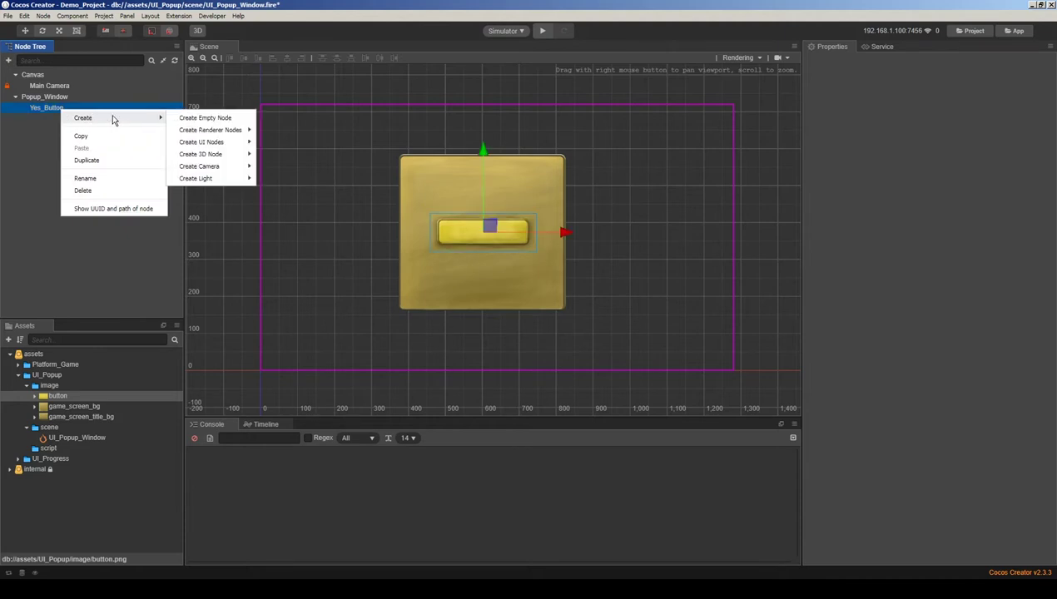
mouse_move(222, 133)
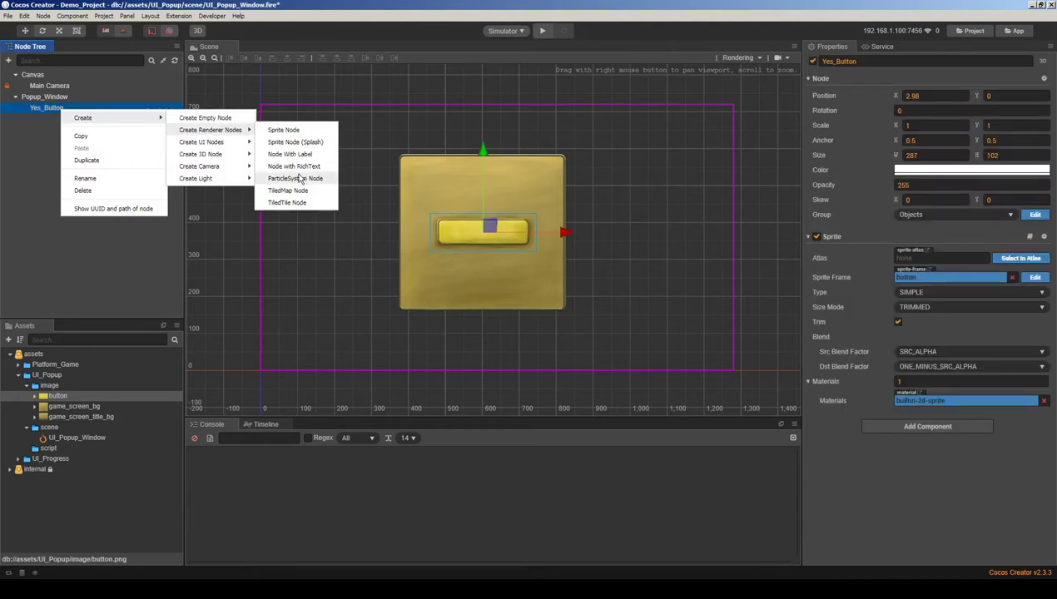
left_click(297, 156)
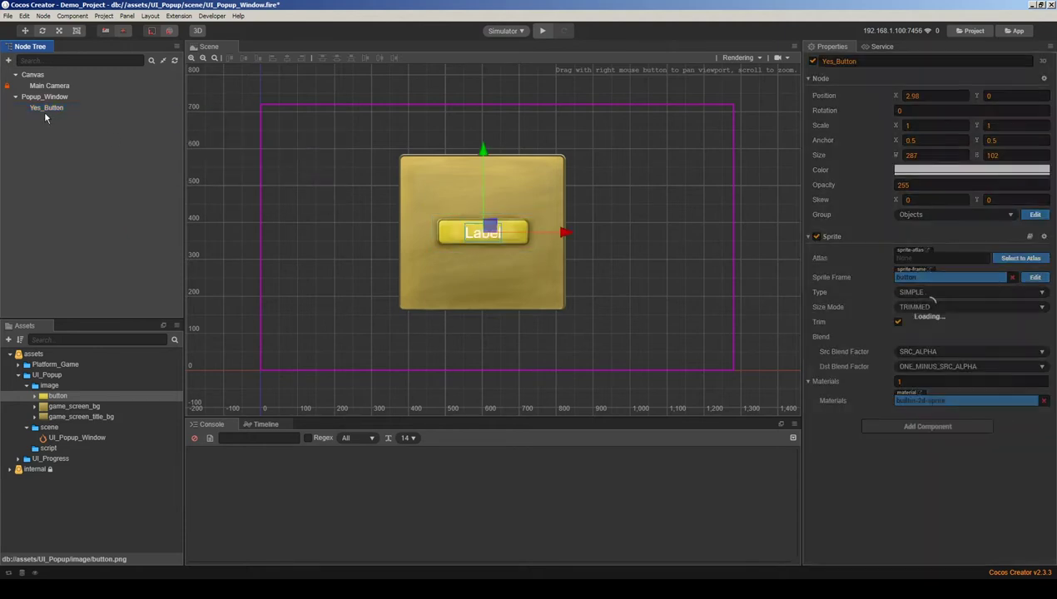
left_click(959, 258)
type("Yes")
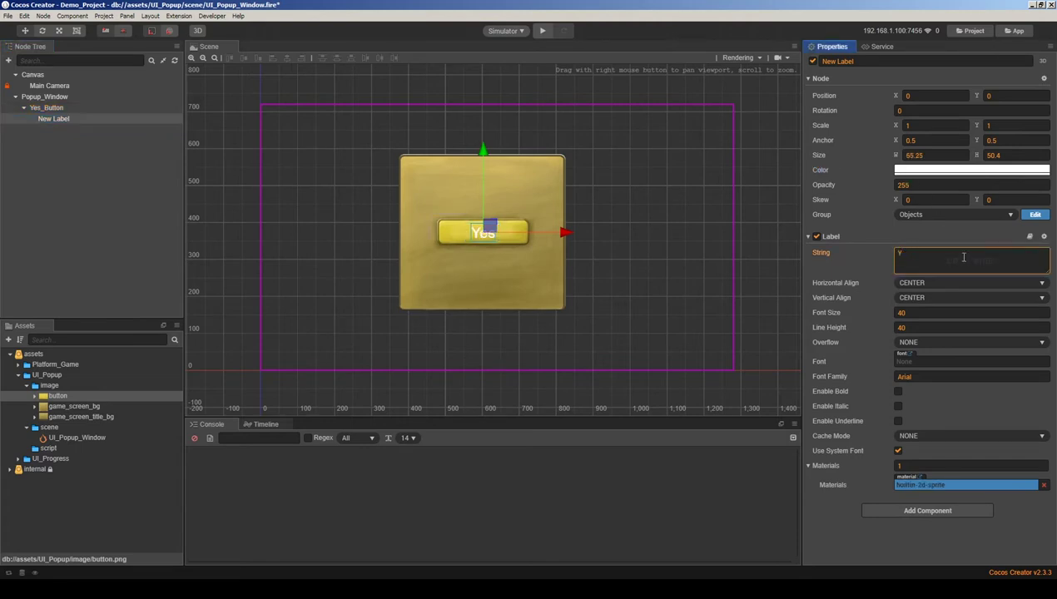
type("ES!")
Step: Colour the YES! label text dark orange #974F00
left_click(934, 171)
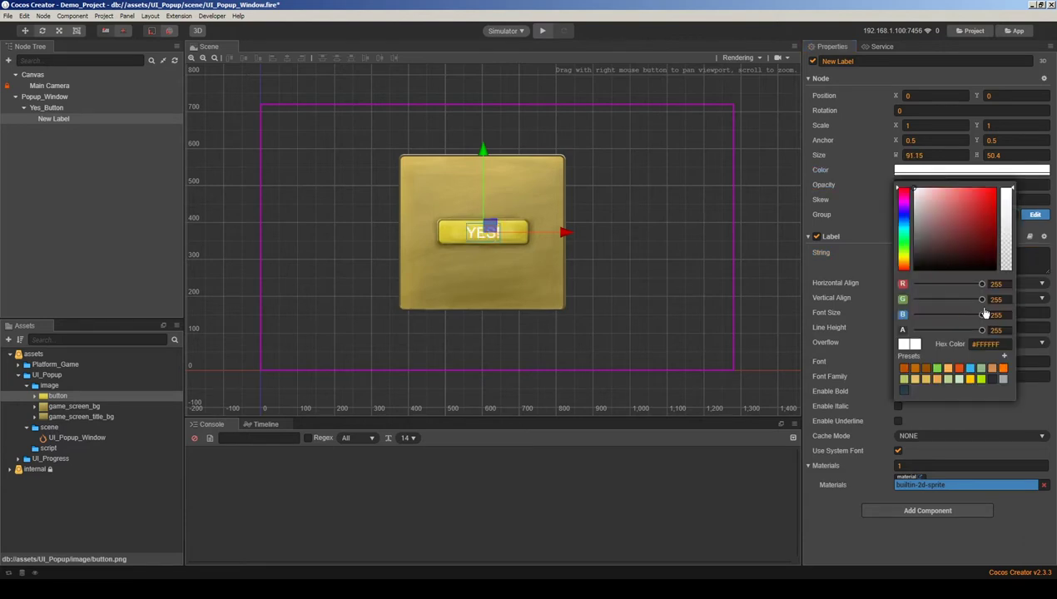
left_click(904, 262)
left_click(995, 206)
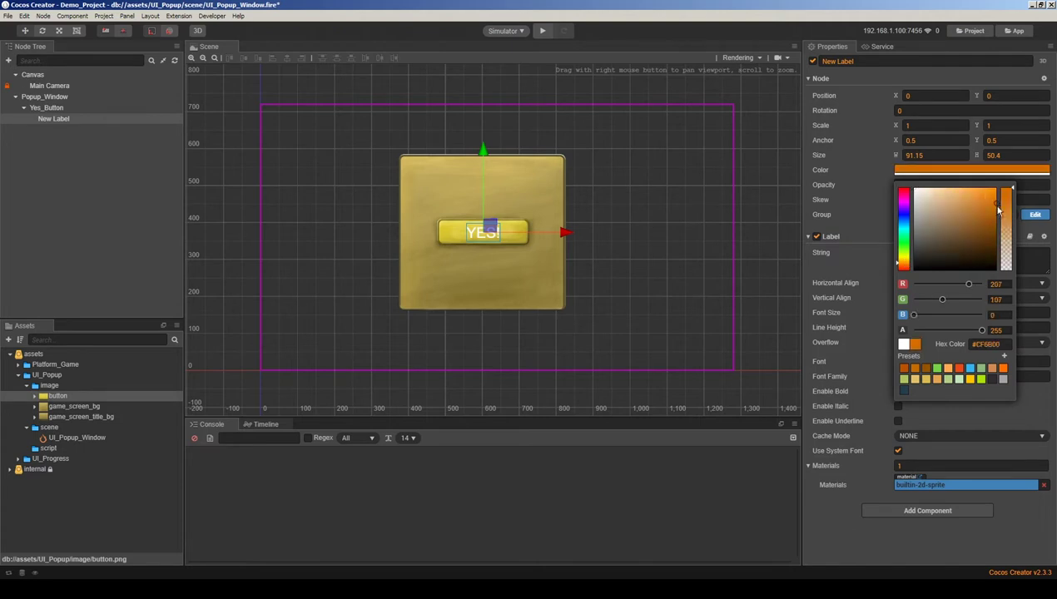
left_click(999, 226)
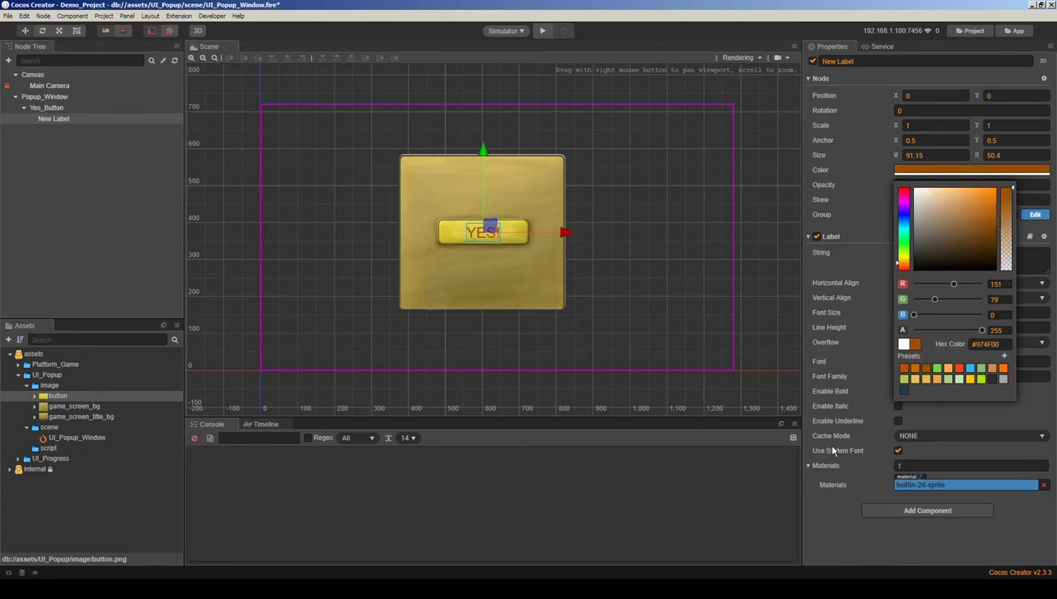
left_click(837, 517)
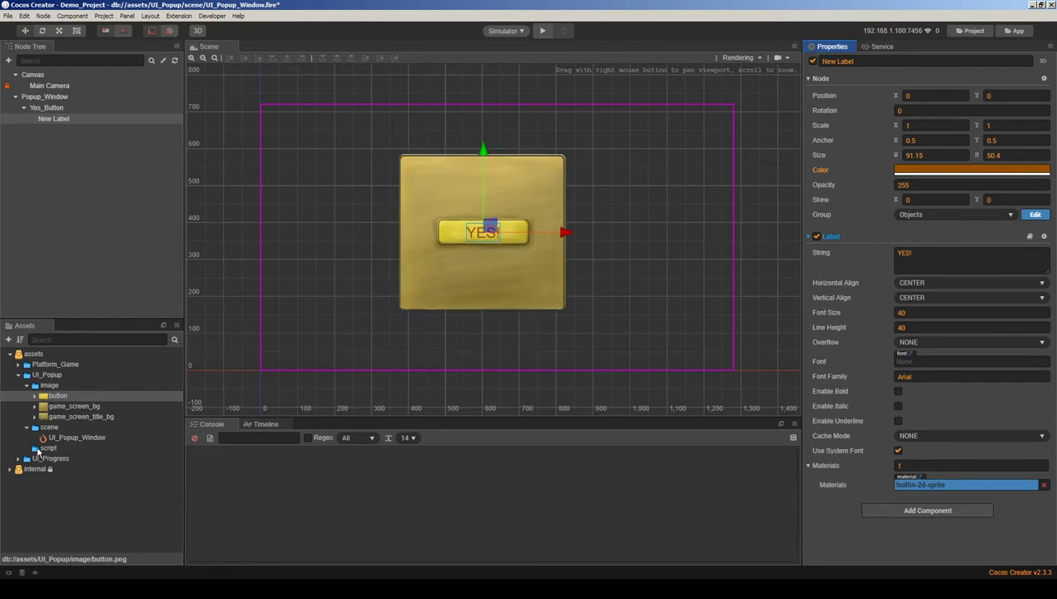
Step: Apply the JuniorBold font from the UI_Progress assets to the YES! label
left_click(18, 364)
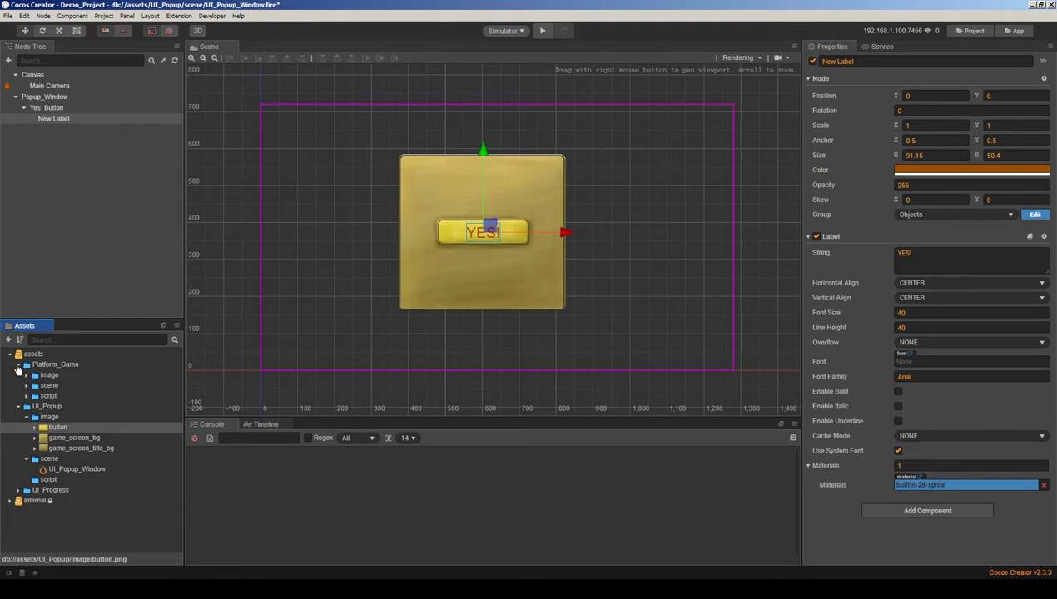
left_click(19, 365)
left_click(19, 459)
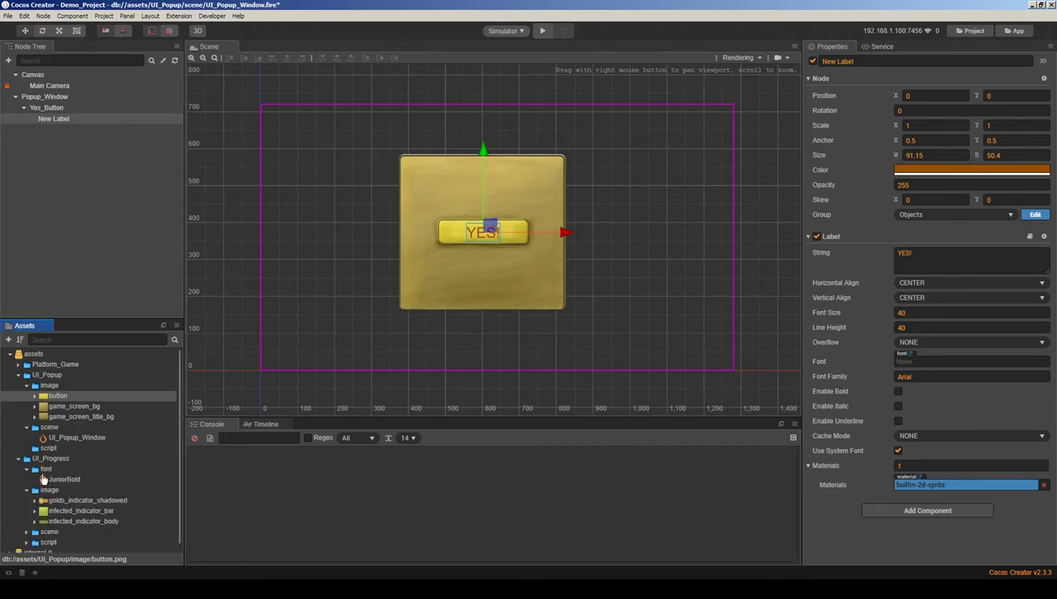
left_click_drag(54, 484, 921, 366)
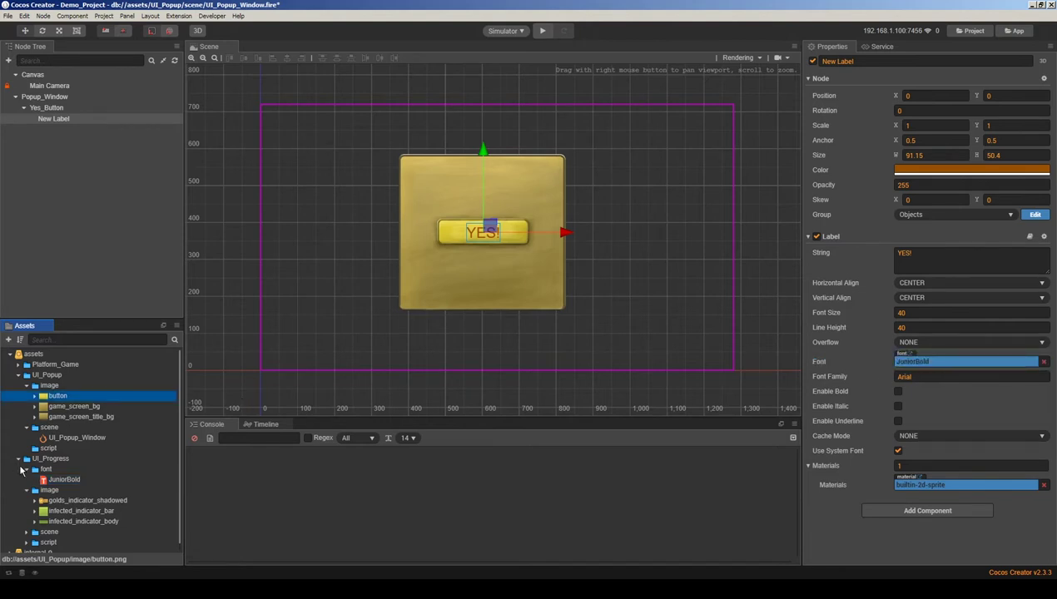
left_click(19, 459)
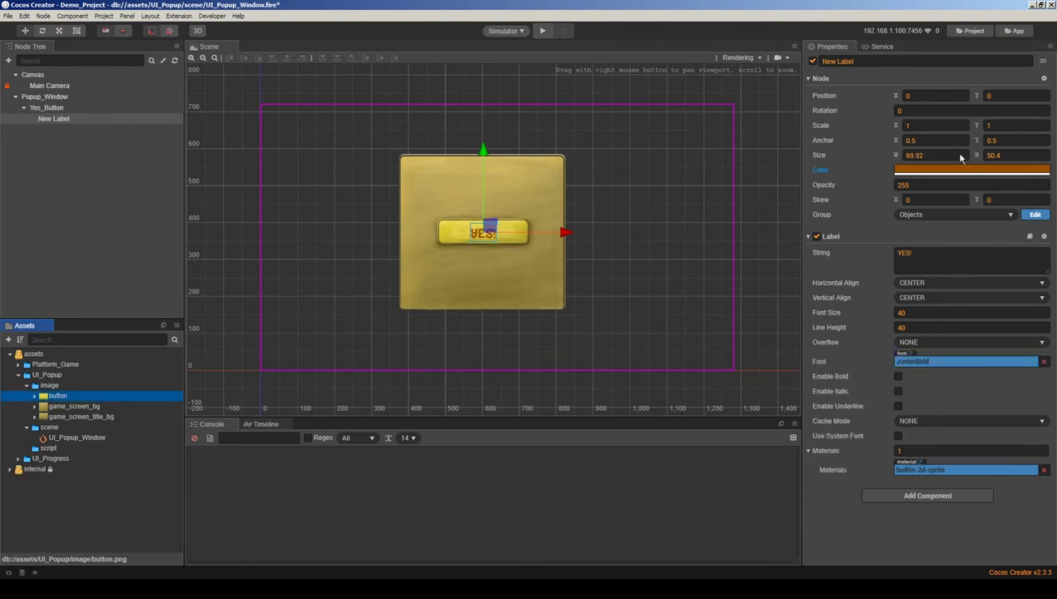
Step: Set the YES! label font size to 55 and centre it on the button
left_click(942, 312)
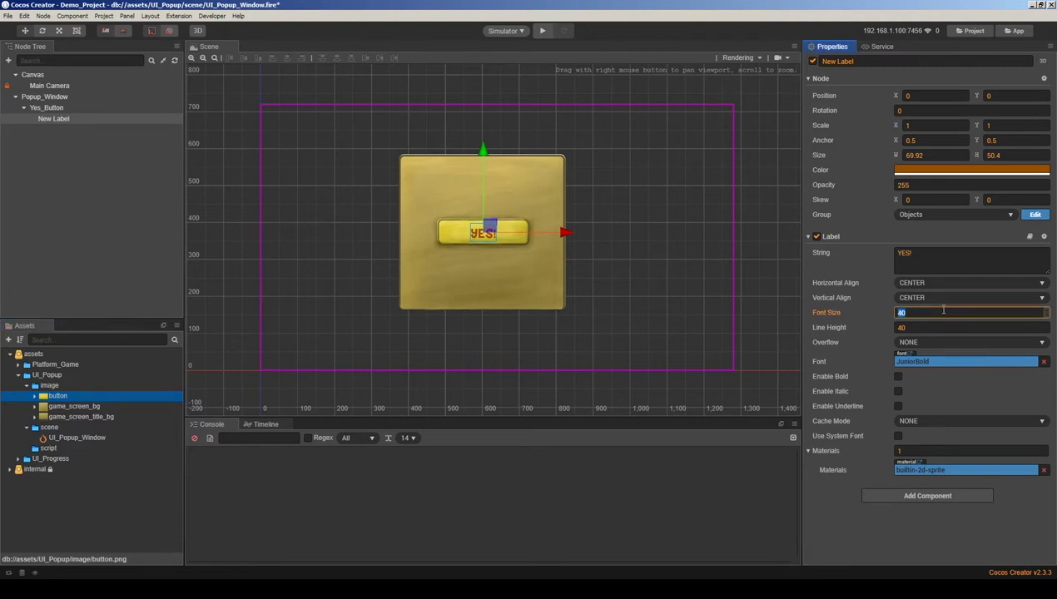
type("64")
key("Tab")
type("64")
scroll(492, 236, "up", 2)
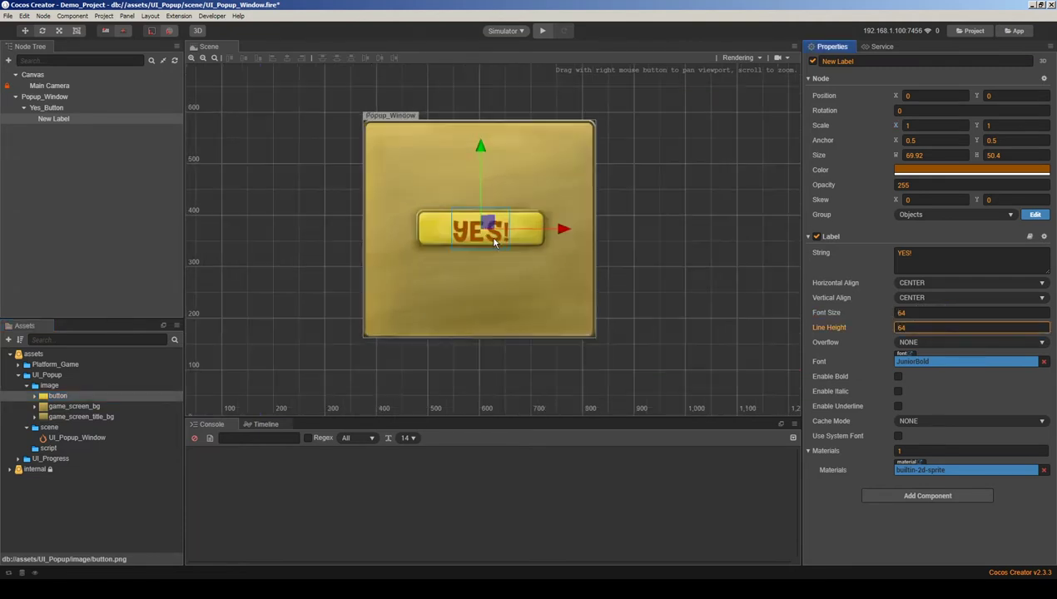
scroll(492, 239, "up", 2)
left_click(480, 208)
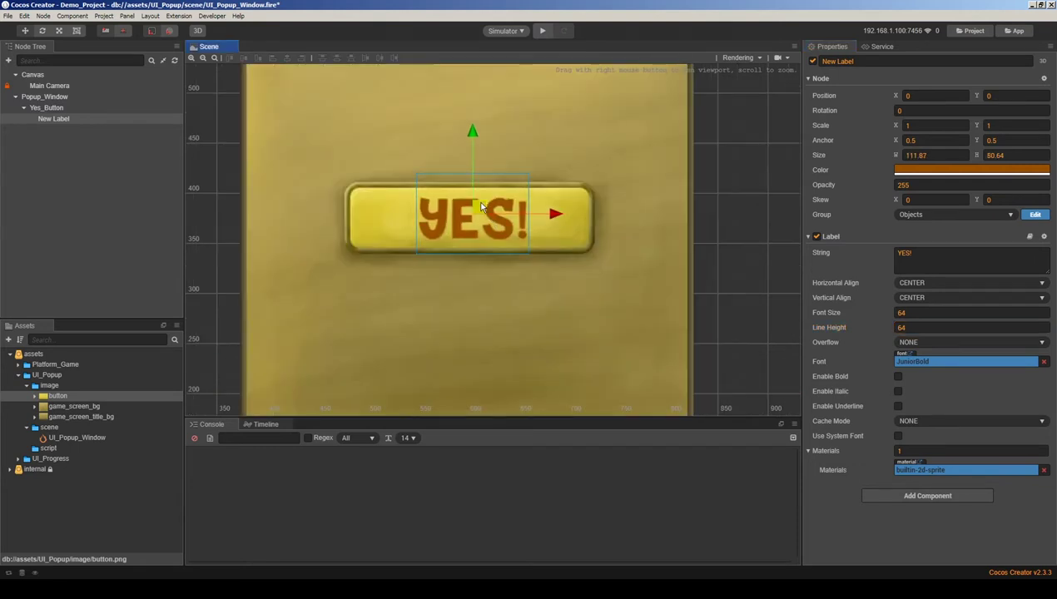
left_click(920, 311)
type("55")
key("Tab")
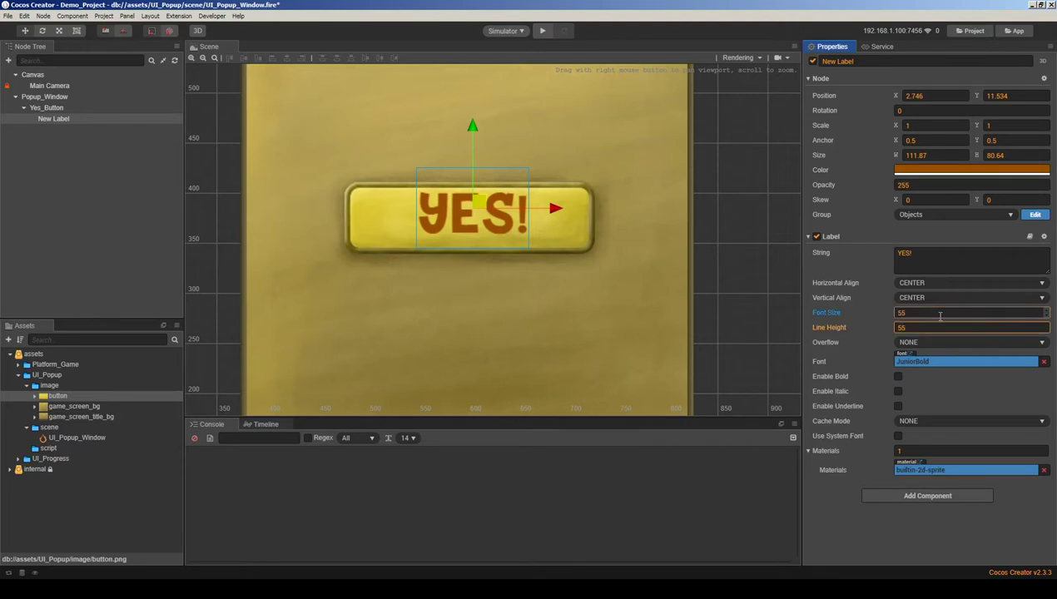
type("55")
left_click(486, 205)
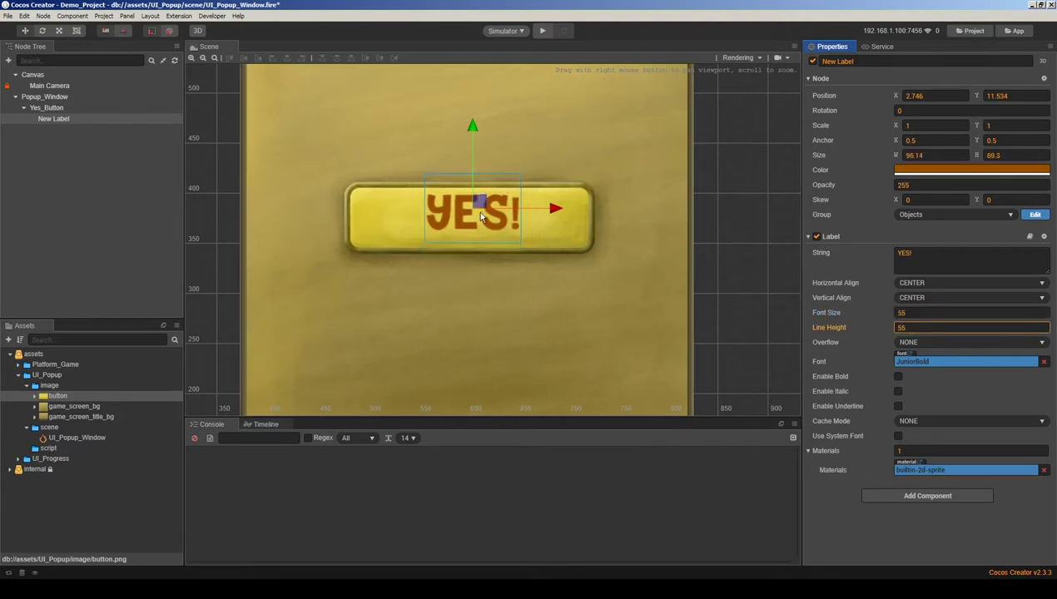
left_click_drag(480, 213, 479, 207)
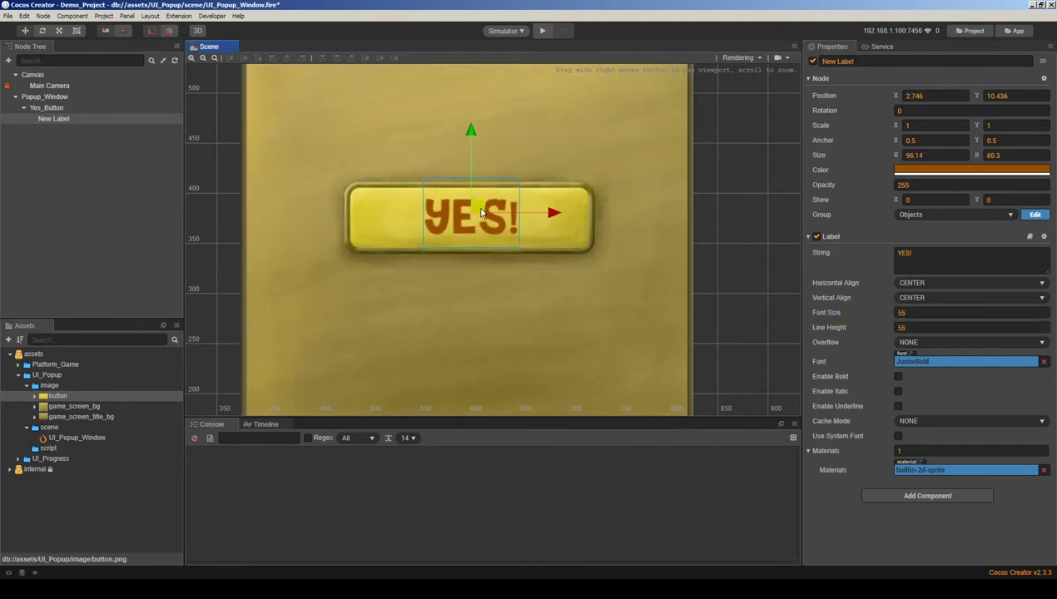
Step: Darken the YES! text colour to a deeper brown
left_click(1006, 170)
left_click_drag(905, 264, 903, 262)
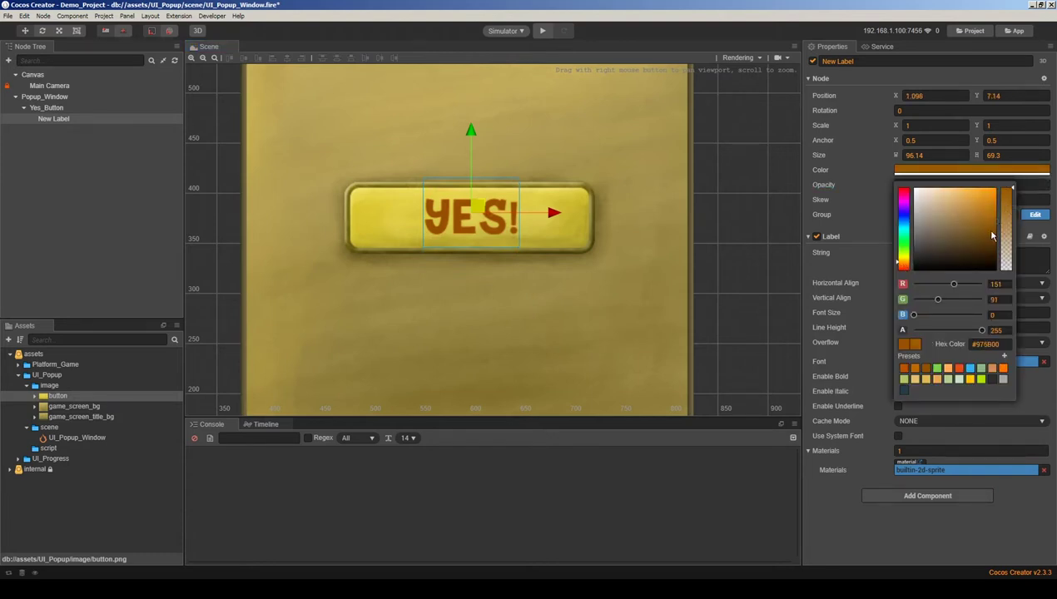
left_click(993, 232)
left_click(749, 272)
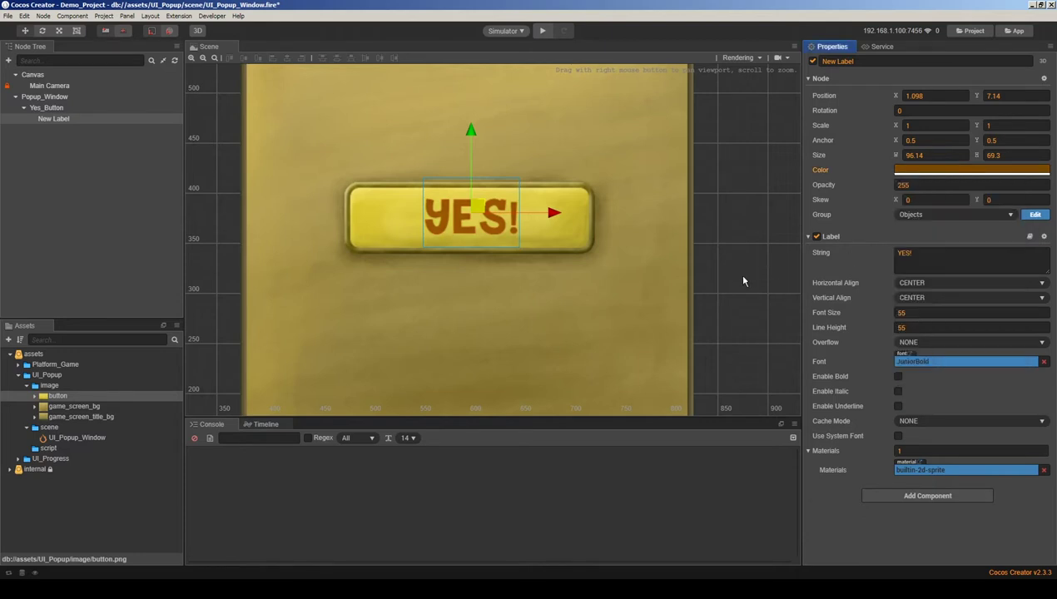
Step: Collapse Yes_Button in the Node Tree and duplicate it with Ctrl+D
scroll(507, 233, "down", 6)
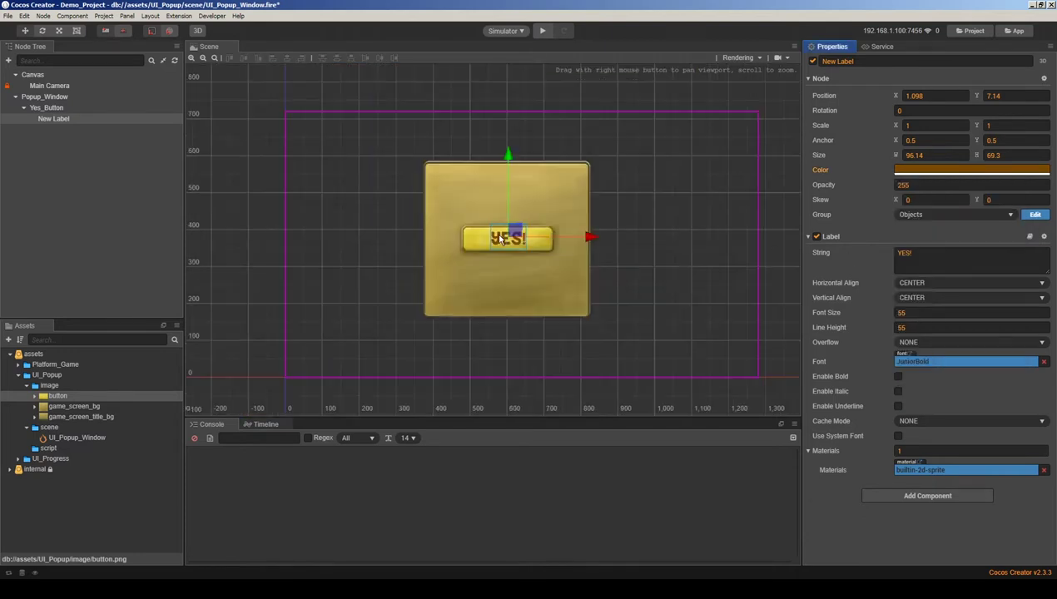
scroll(499, 232, "up", 5)
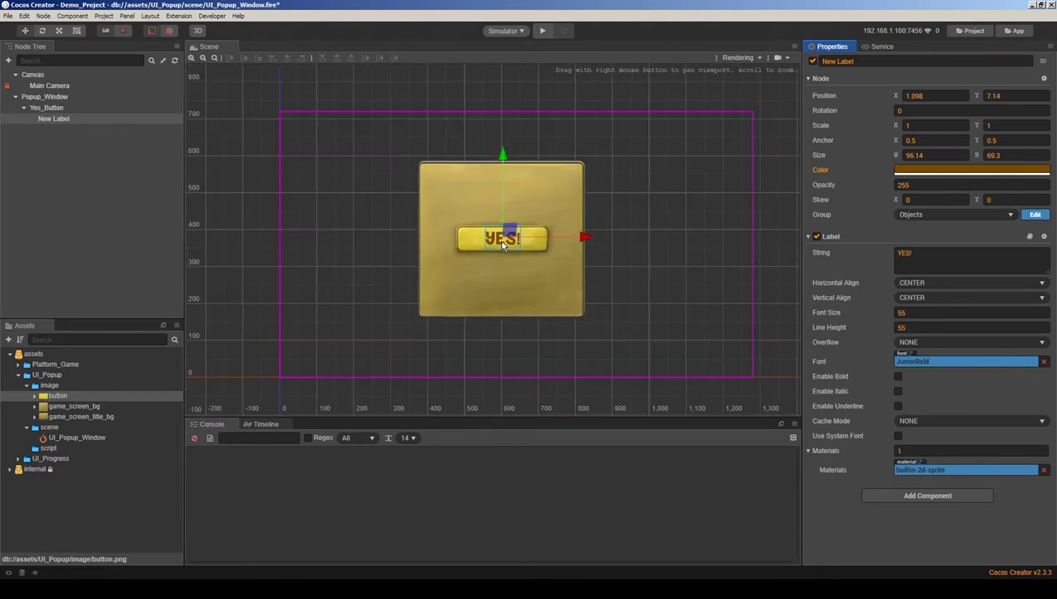
left_click(35, 116)
left_click(23, 108)
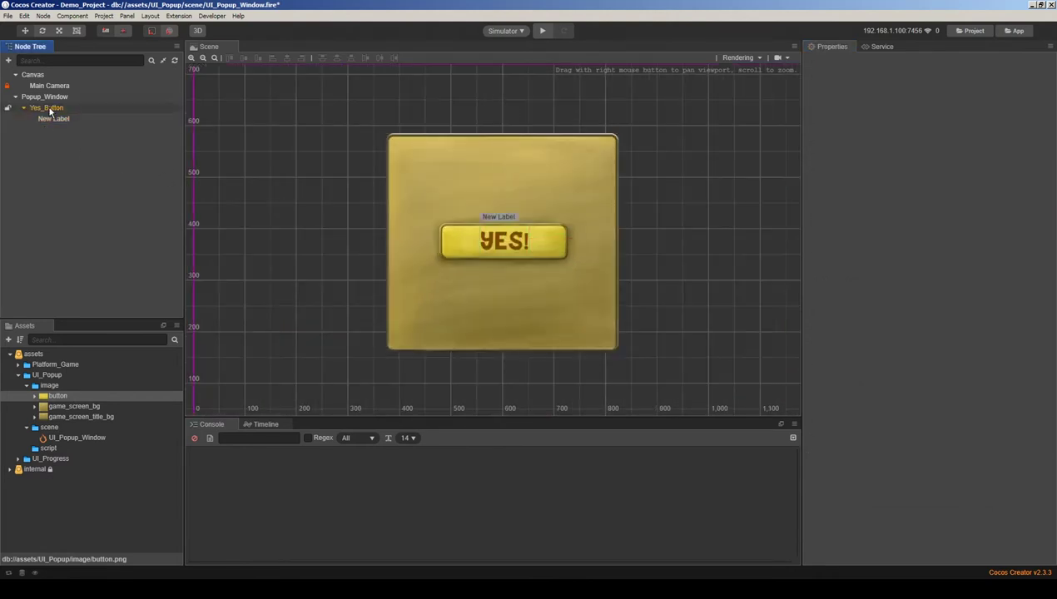
left_click(50, 109)
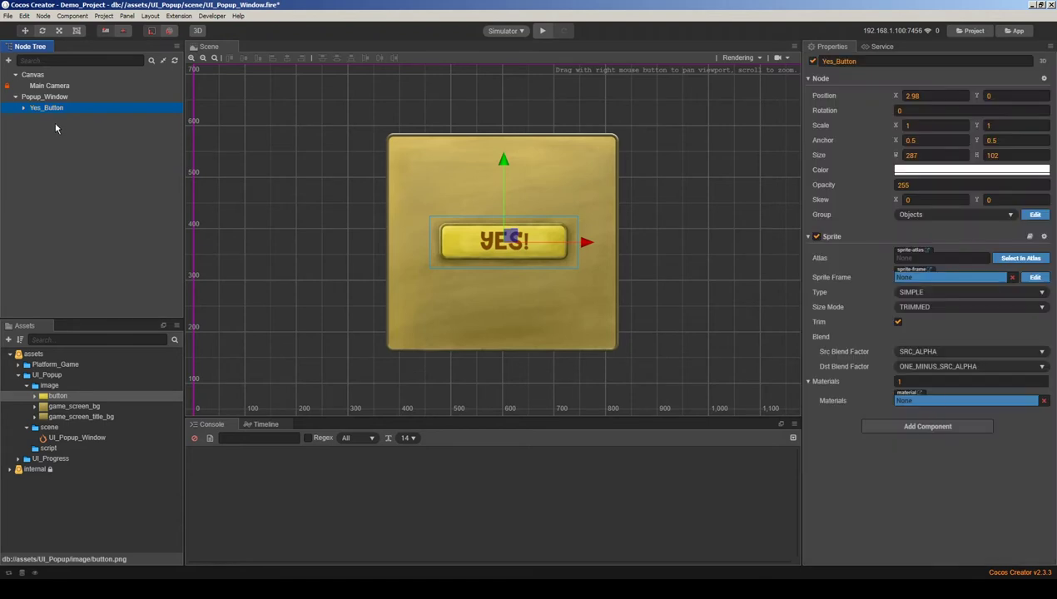
key("ctrl+d")
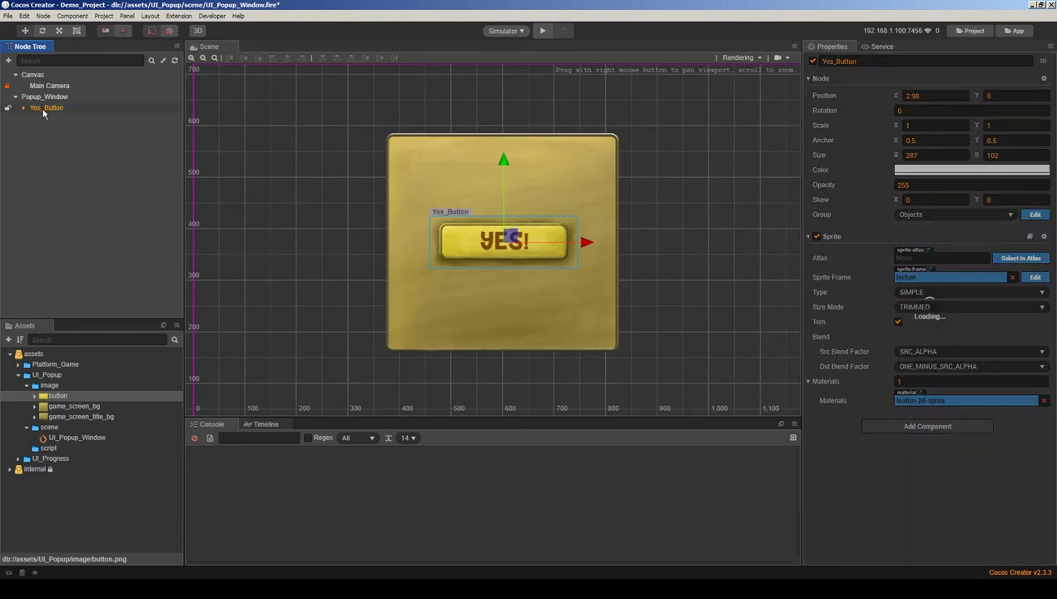
Step: Rename the duplicate No_Button and move it down below the YES! button to y -123.94
left_click(44, 109)
key("F2")
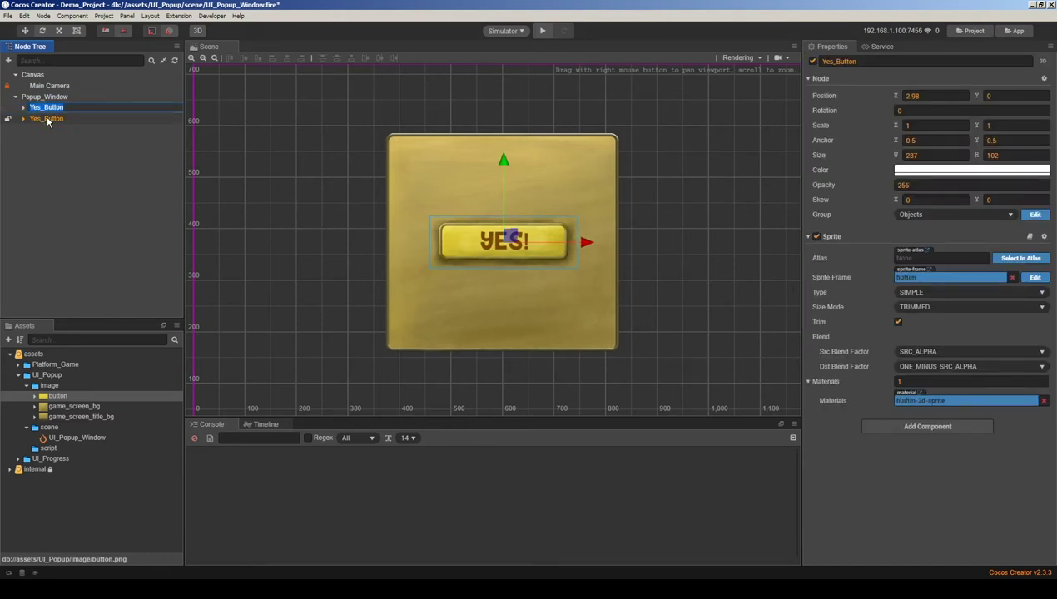
left_click(44, 119)
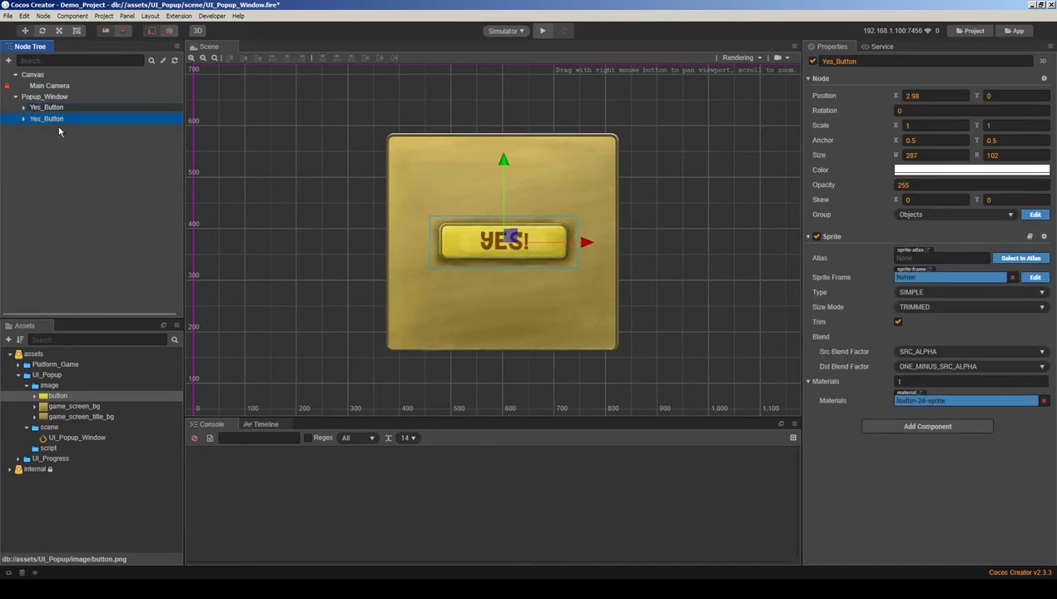
key("F2")
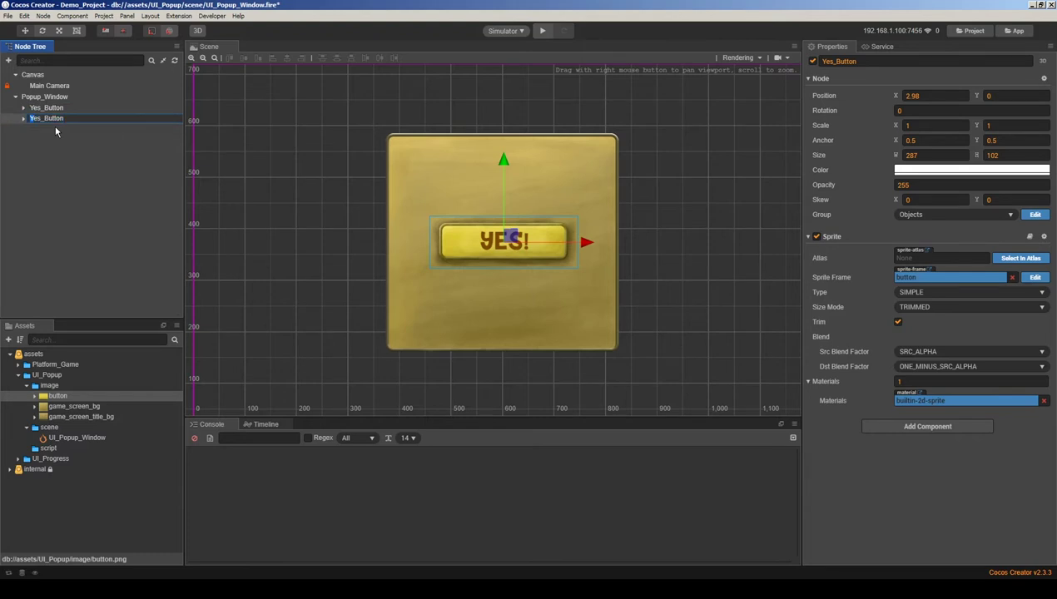
key("Return")
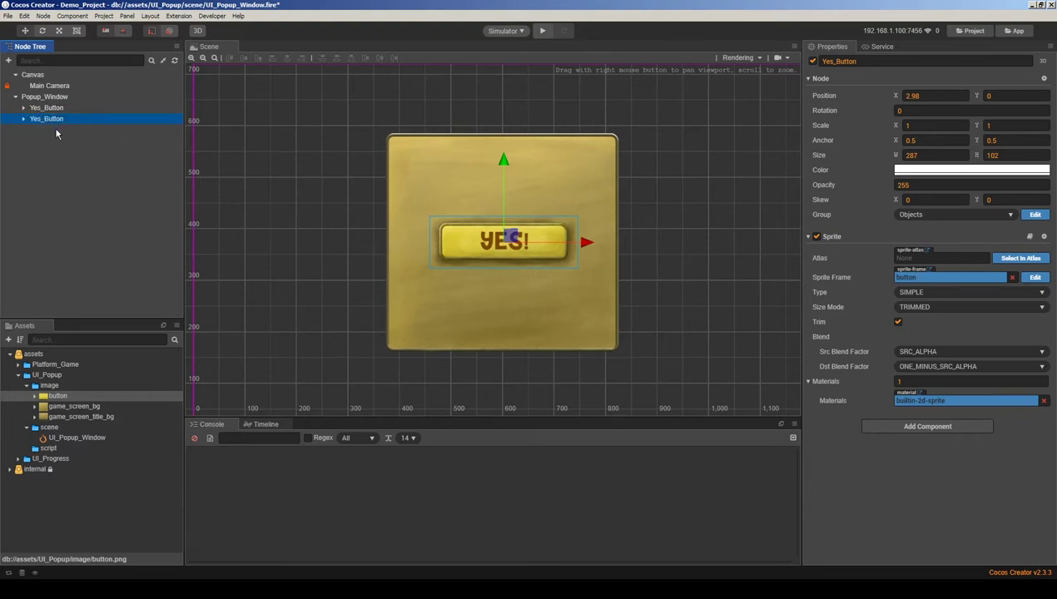
left_click_drag(499, 159, 504, 239)
left_click(25, 119)
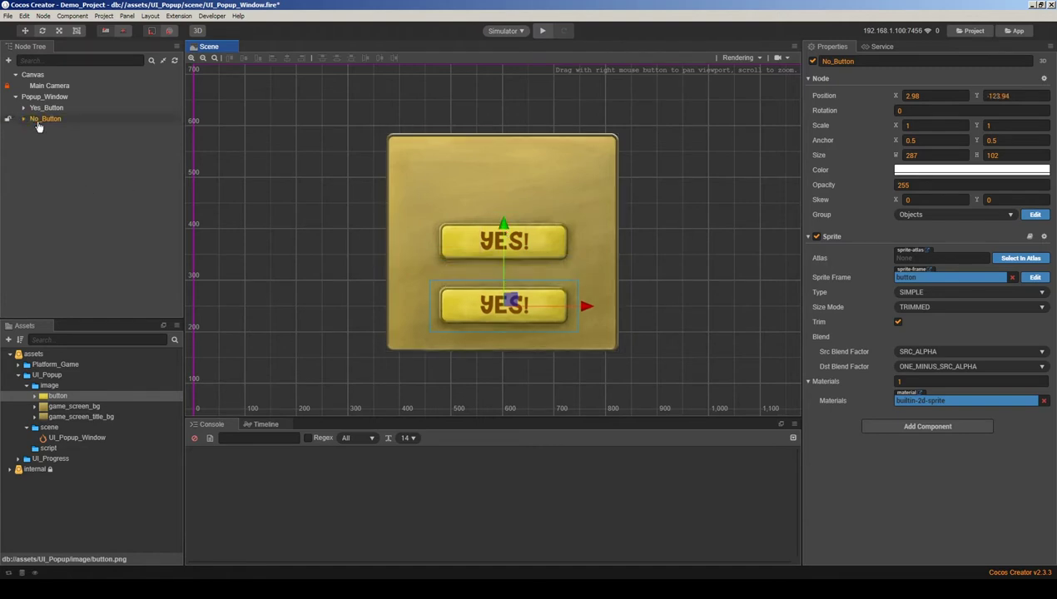
Step: Change the label inside No_Button to read NO!
left_click(36, 131)
left_click(25, 122)
left_click(65, 131)
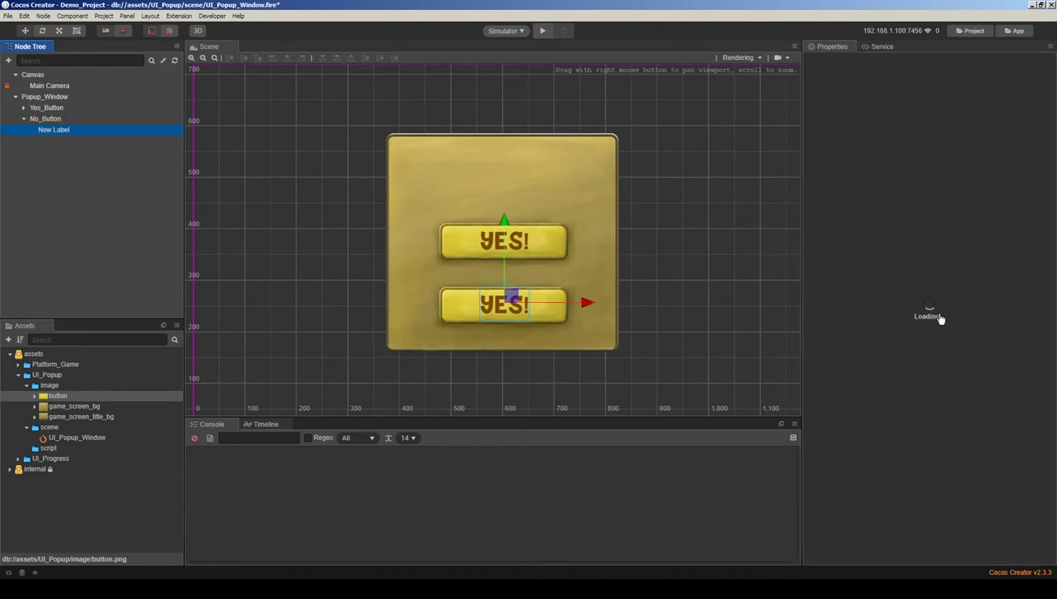
left_click(938, 263)
key("ctrl+a")
type("NO")
key("shift+End")
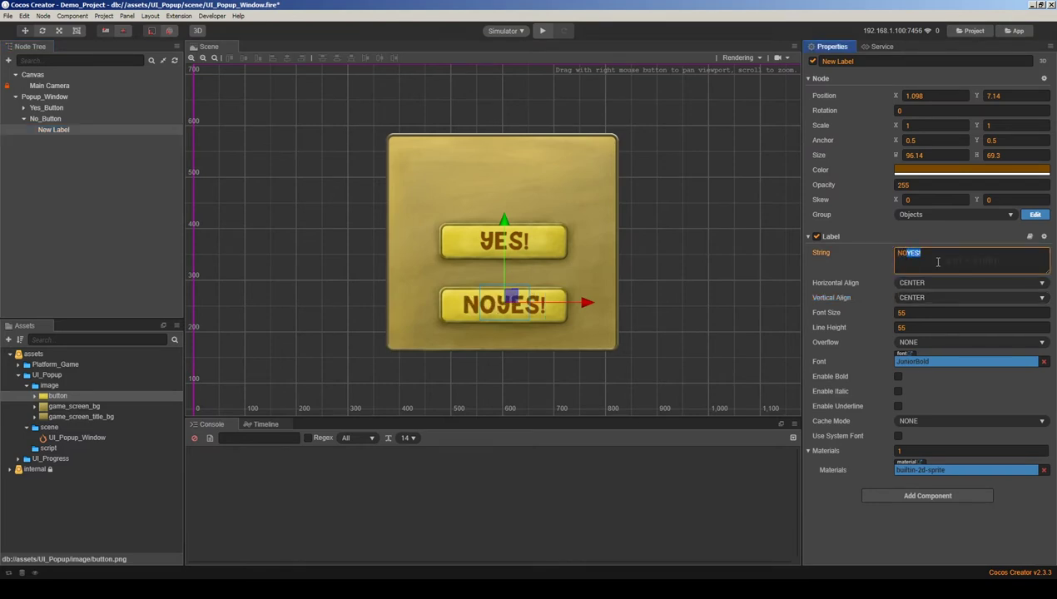
type("!")
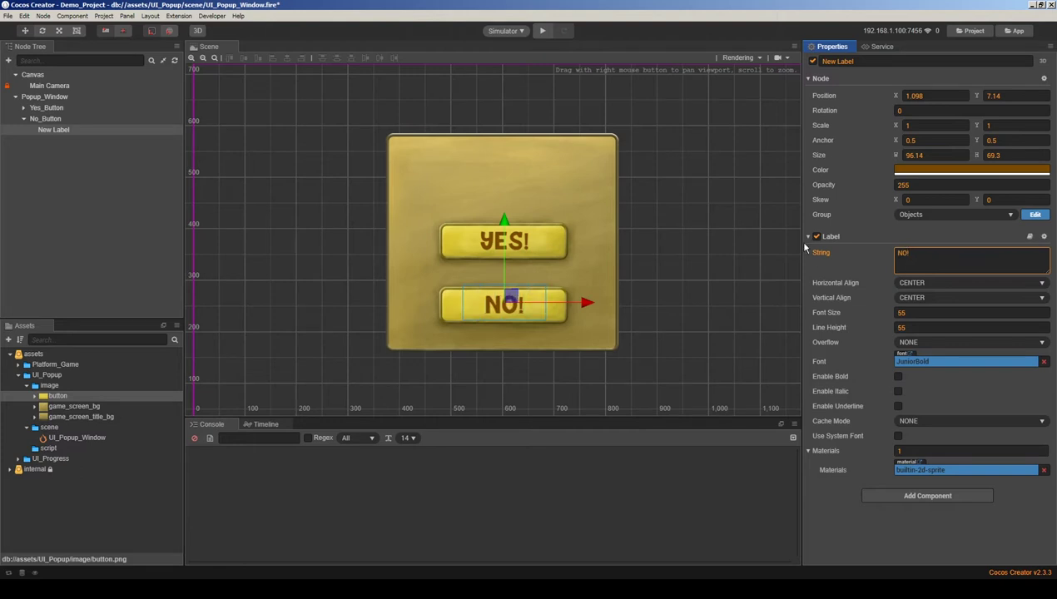
left_click(97, 215)
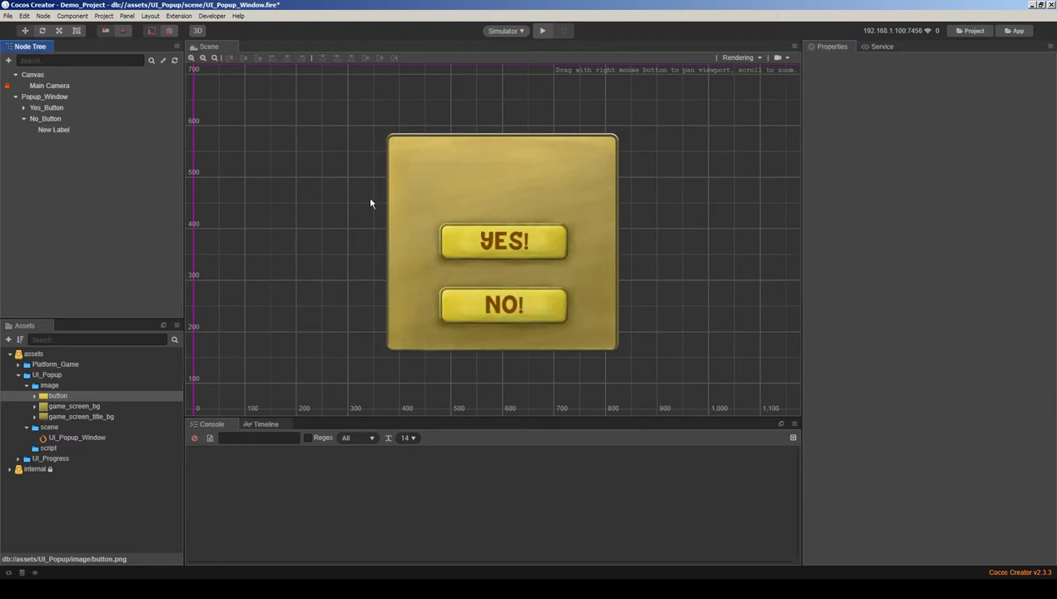
Step: Move the YES! button slightly lower to y -11.753
left_click(23, 119)
left_click(507, 231)
left_click_drag(502, 190, 502, 196)
left_click_drag(47, 109, 51, 103)
Step: Add a New Label to Popup_Window above the YES! button and give it the JuniorBold font
right_click(49, 102)
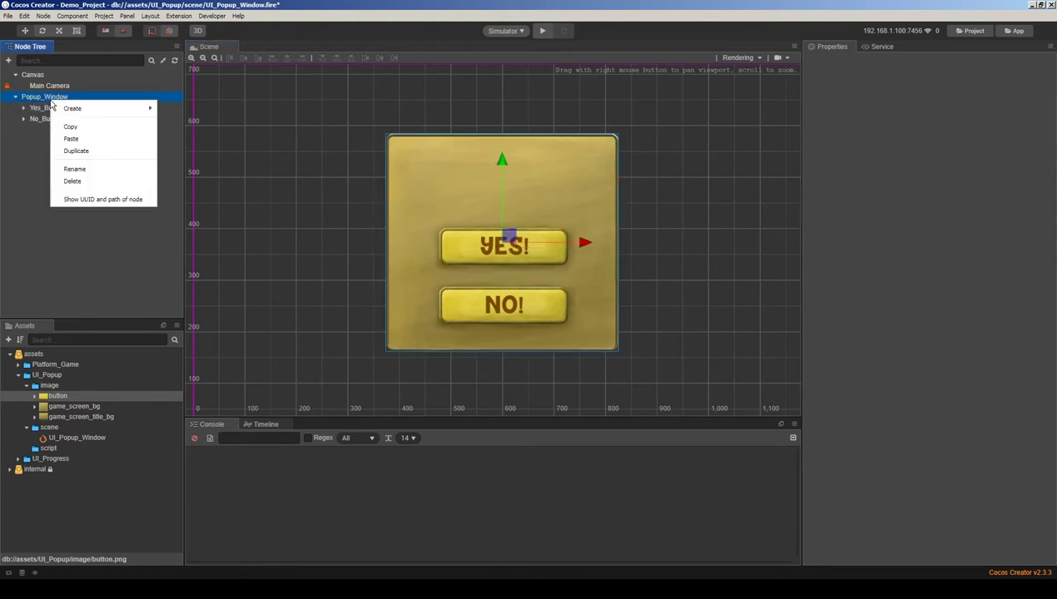
mouse_move(73, 108)
mouse_move(221, 123)
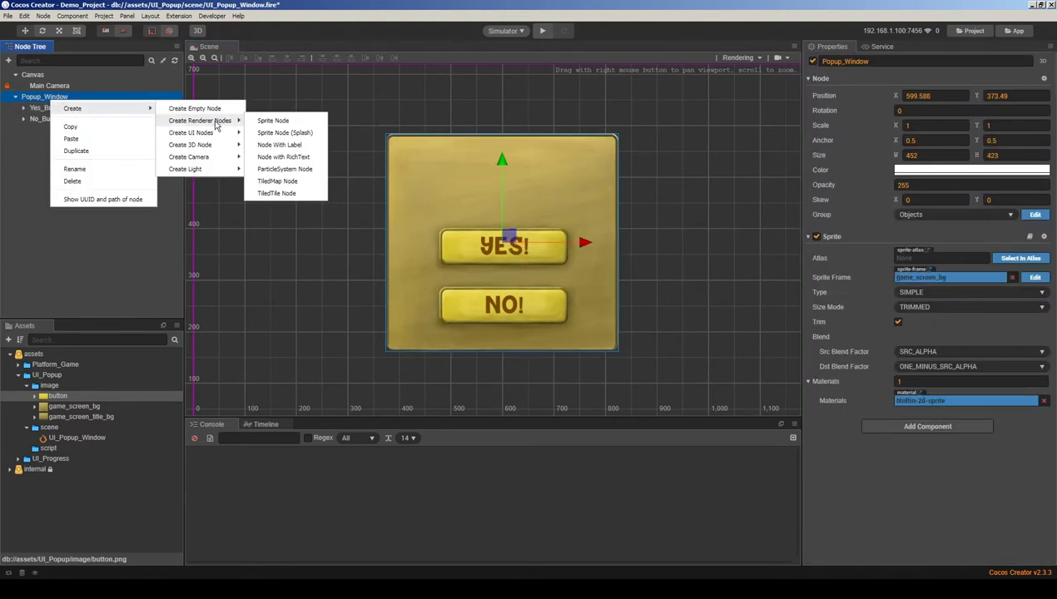
left_click(281, 145)
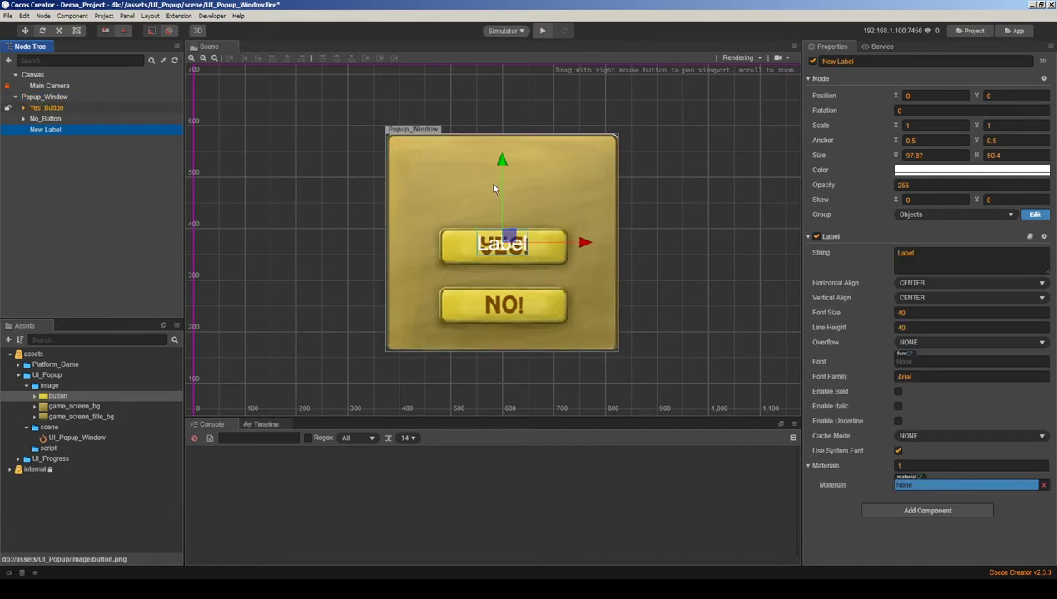
left_click_drag(501, 156, 501, 92)
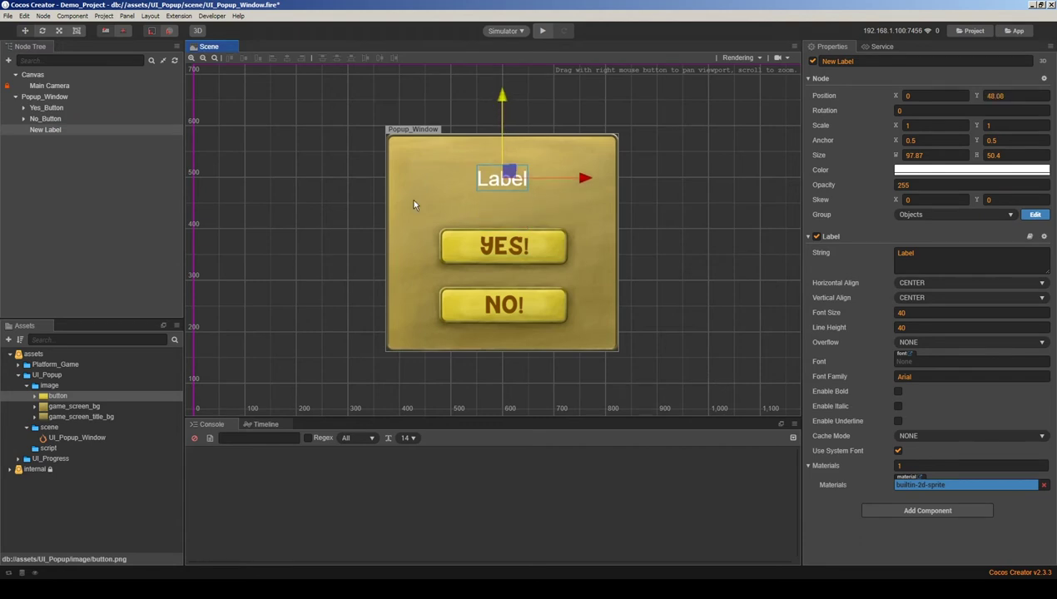
left_click(22, 460)
left_click_drag(60, 481, 938, 366)
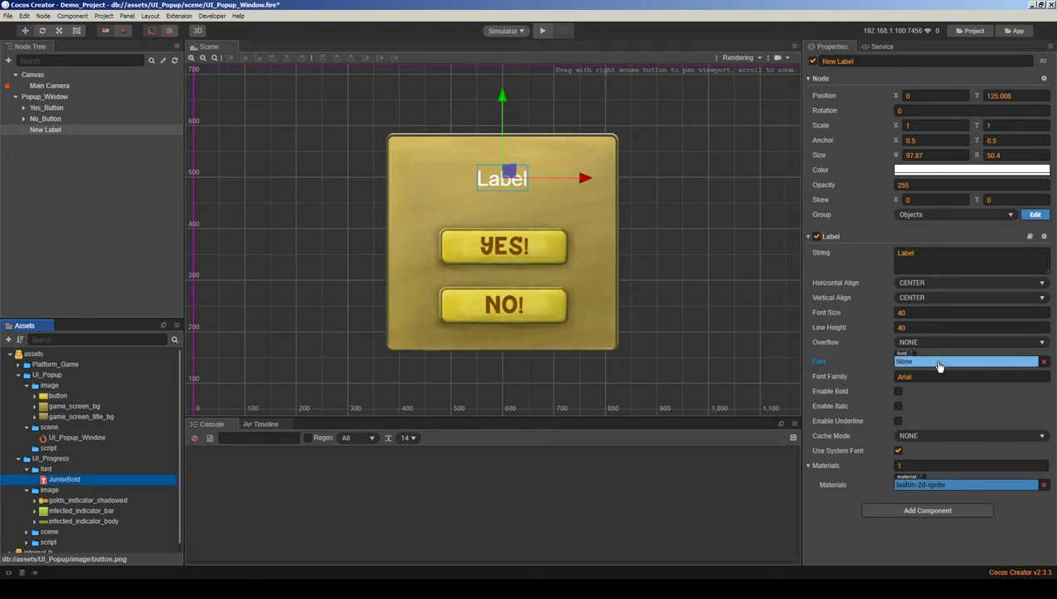
Step: Colour the new label's text dark brown #833400
left_click(942, 172)
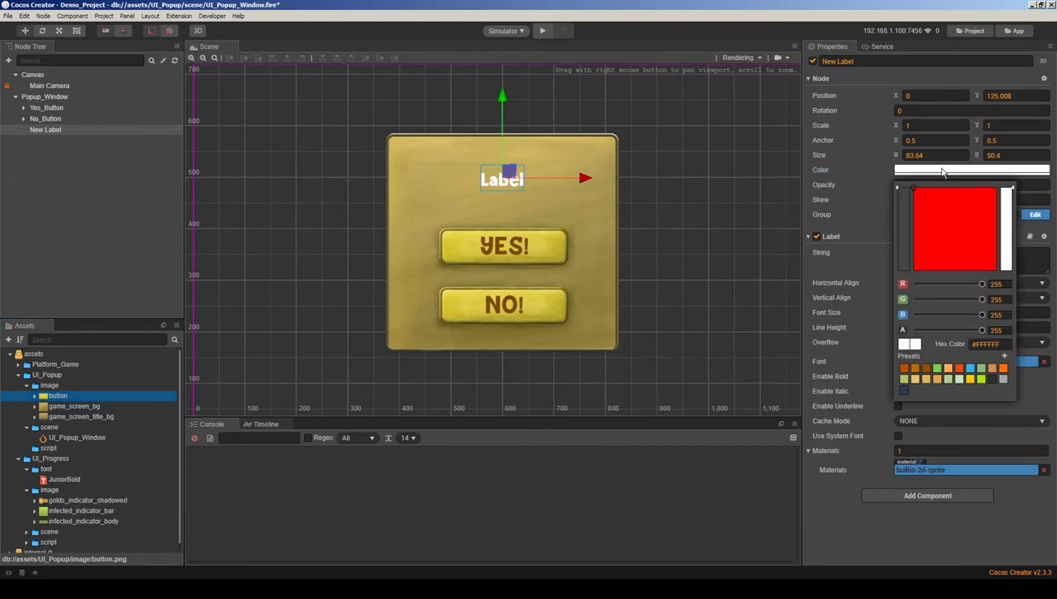
left_click(968, 378)
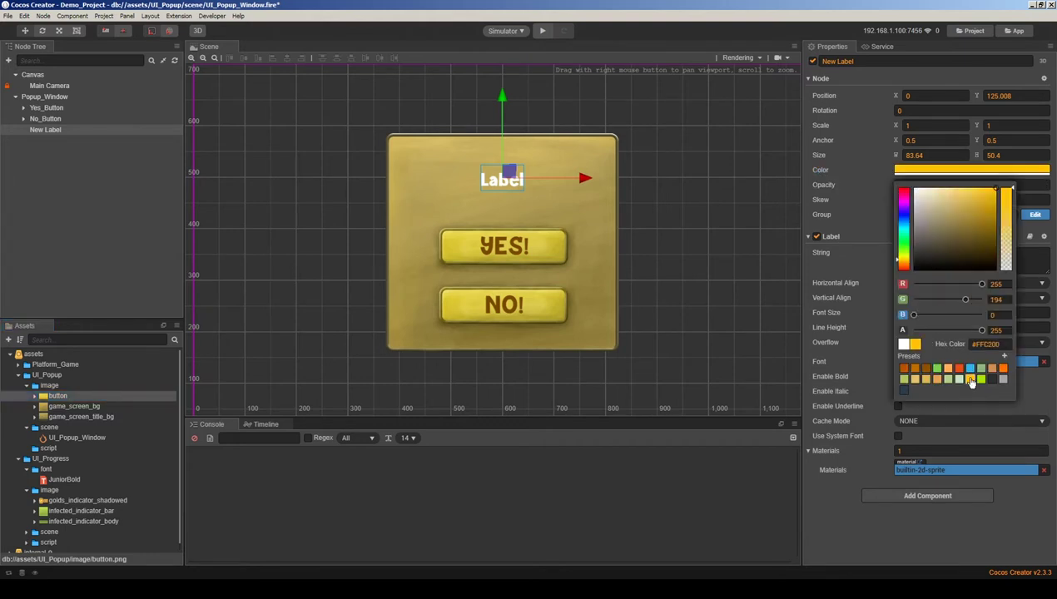
left_click(972, 186)
left_click(995, 188)
left_click(905, 266)
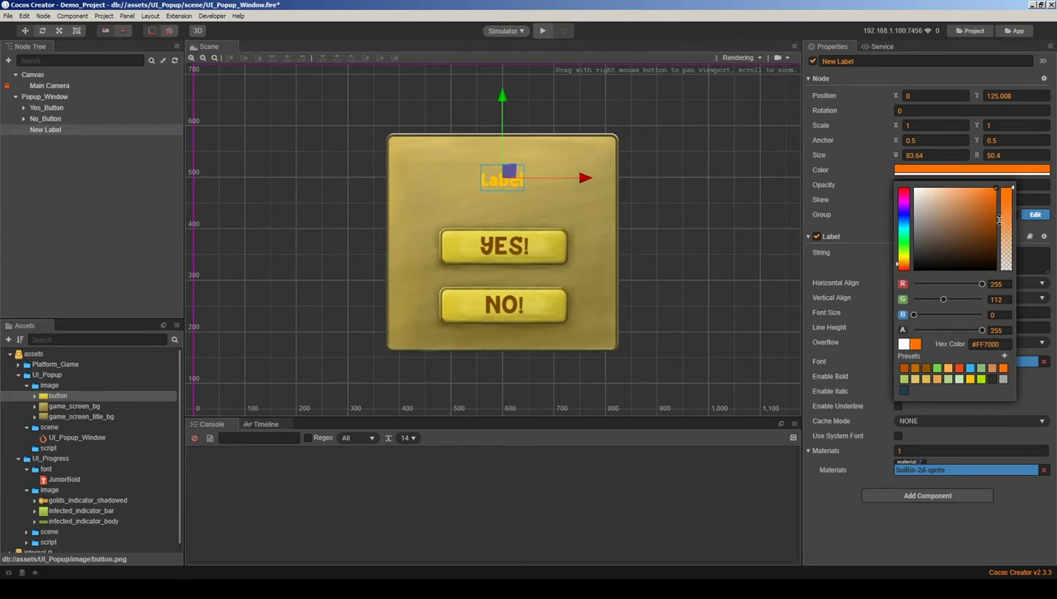
left_click(998, 232)
left_click(997, 234)
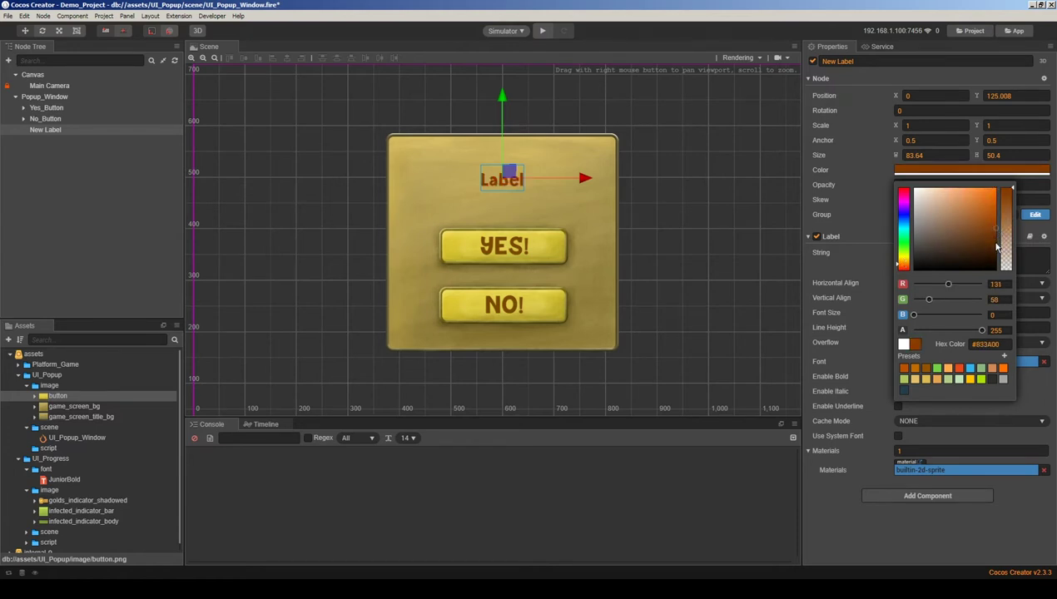
key("Escape")
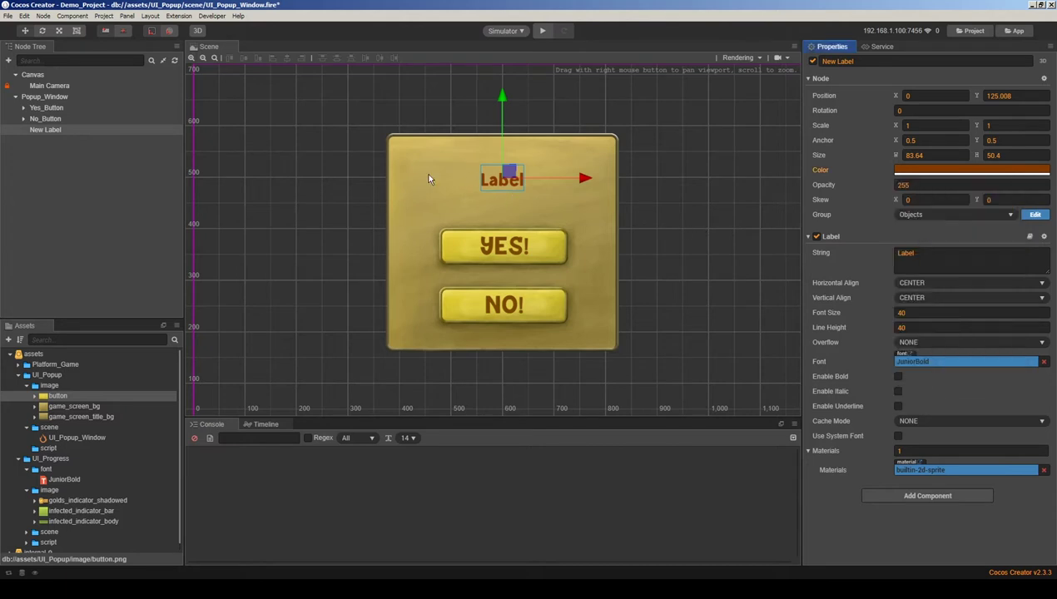
Step: Set the title label to font size 55 with the text 'Are you OK?'
left_click(930, 313)
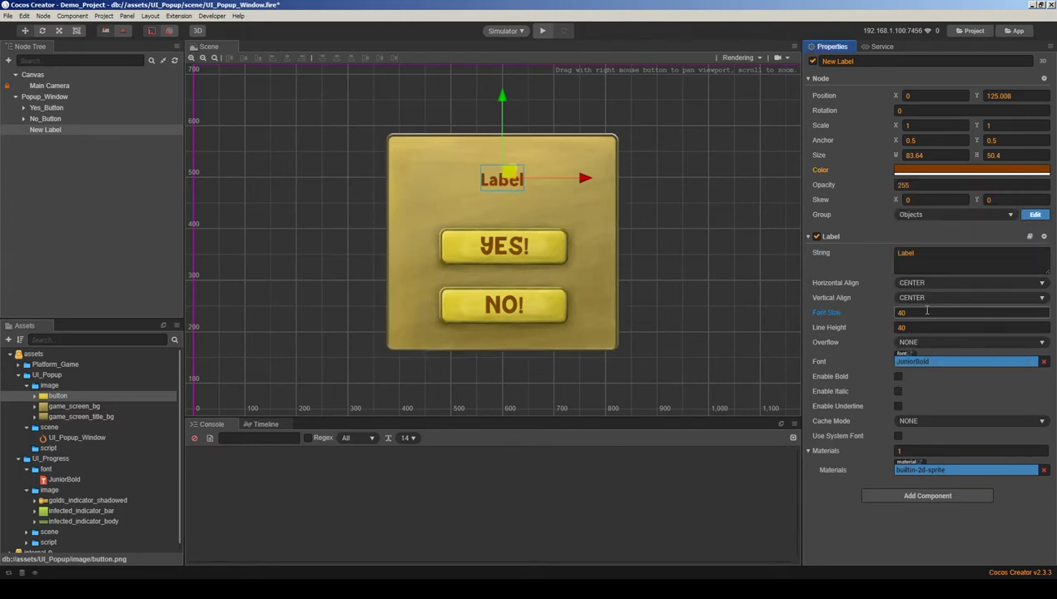
type("50")
key("Tab")
left_click(940, 313)
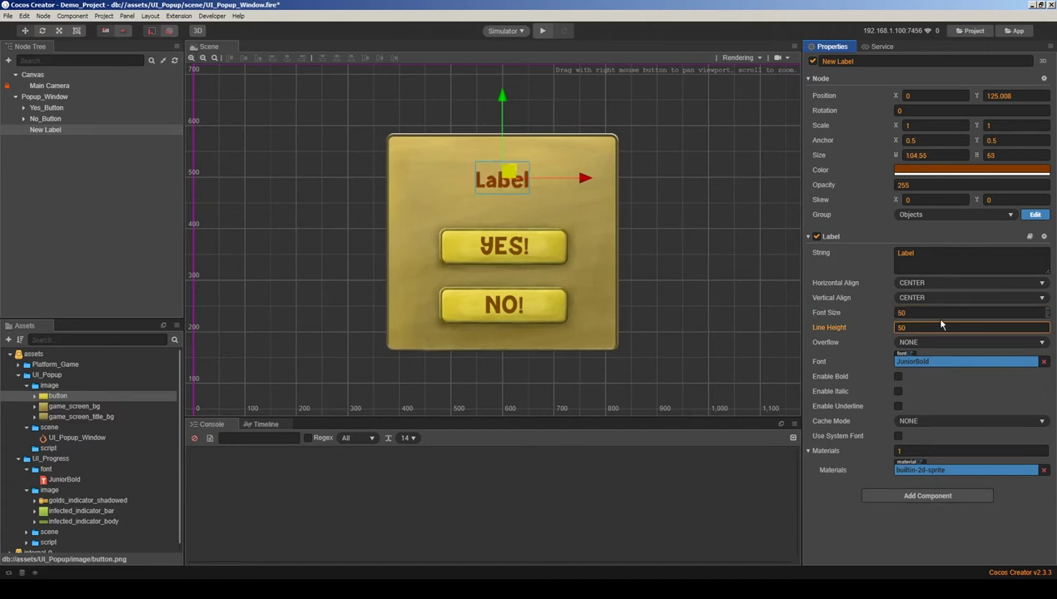
type("55")
left_click(950, 252)
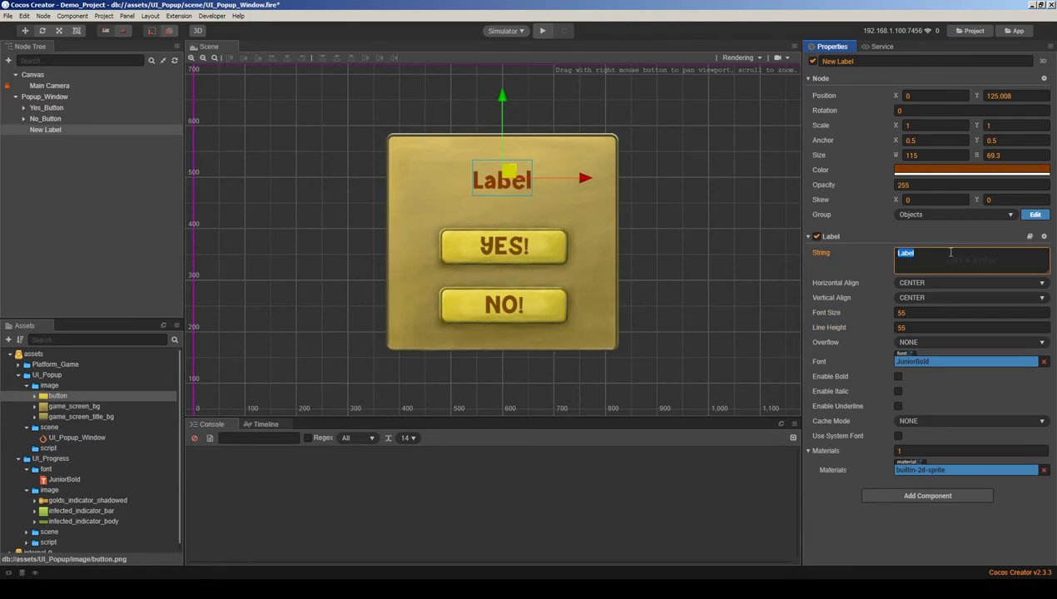
type("Are you OK?")
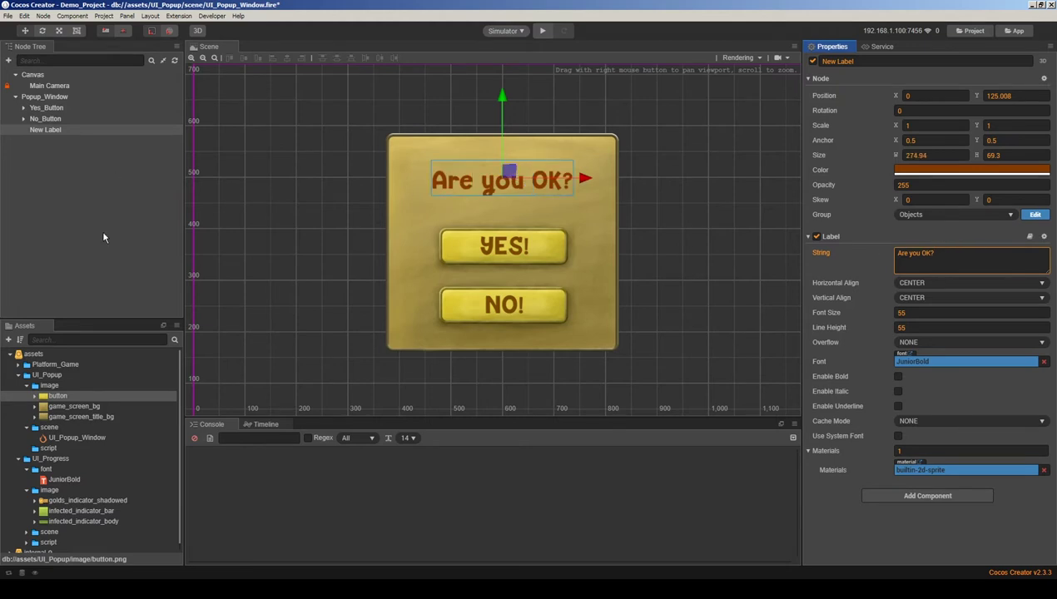
Step: Drag New Label above Yes_Button in the Node Tree under Popup_Window
left_click(101, 230)
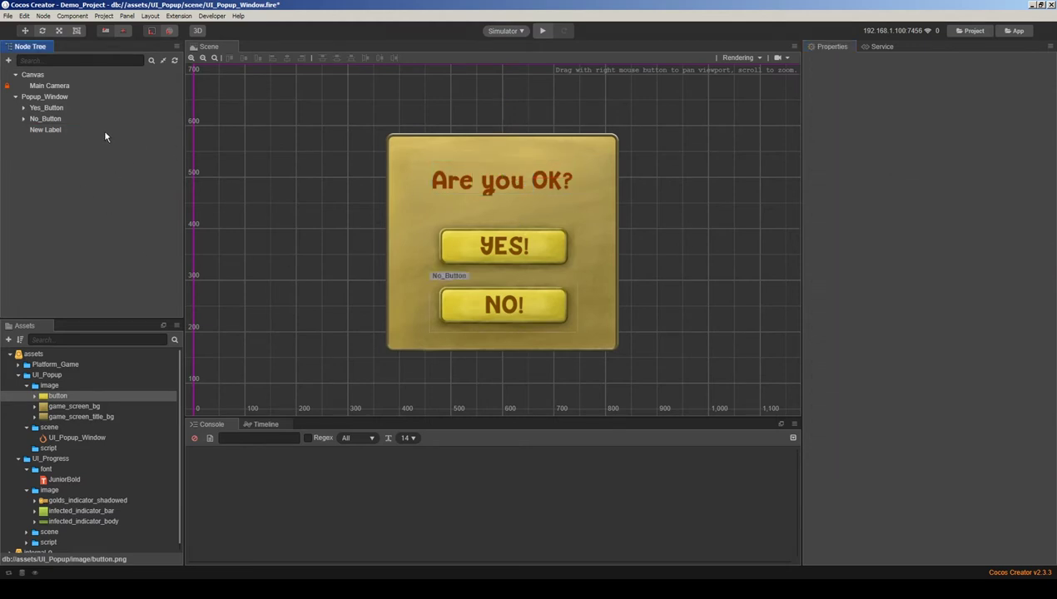
left_click_drag(46, 130, 53, 109)
left_click(50, 129)
left_click(53, 109)
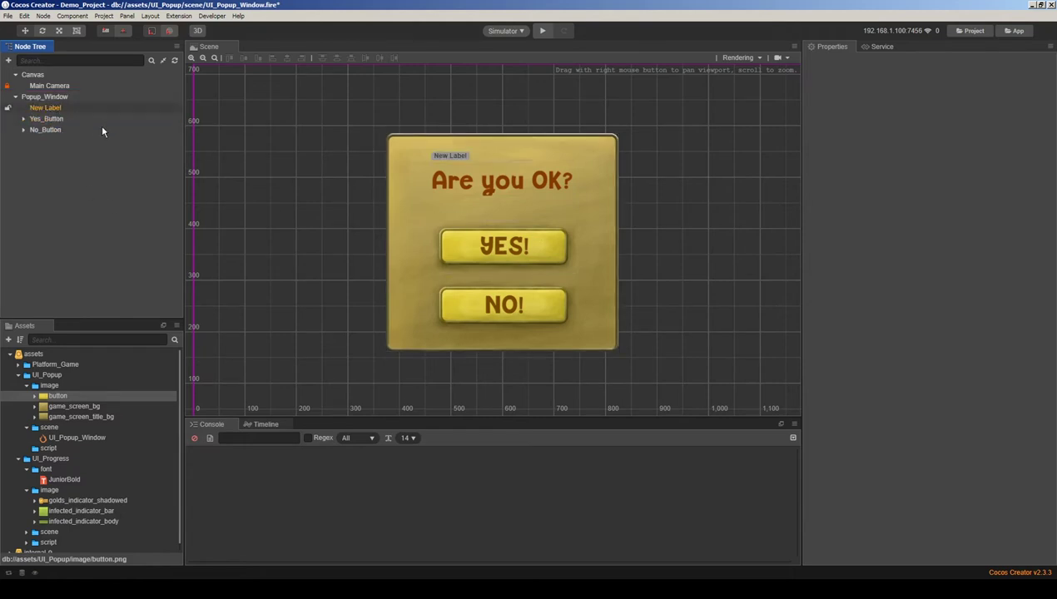
Step: Rename the New Label node under Popup_Window to 'Title'
double_click(50, 109)
type("Title")
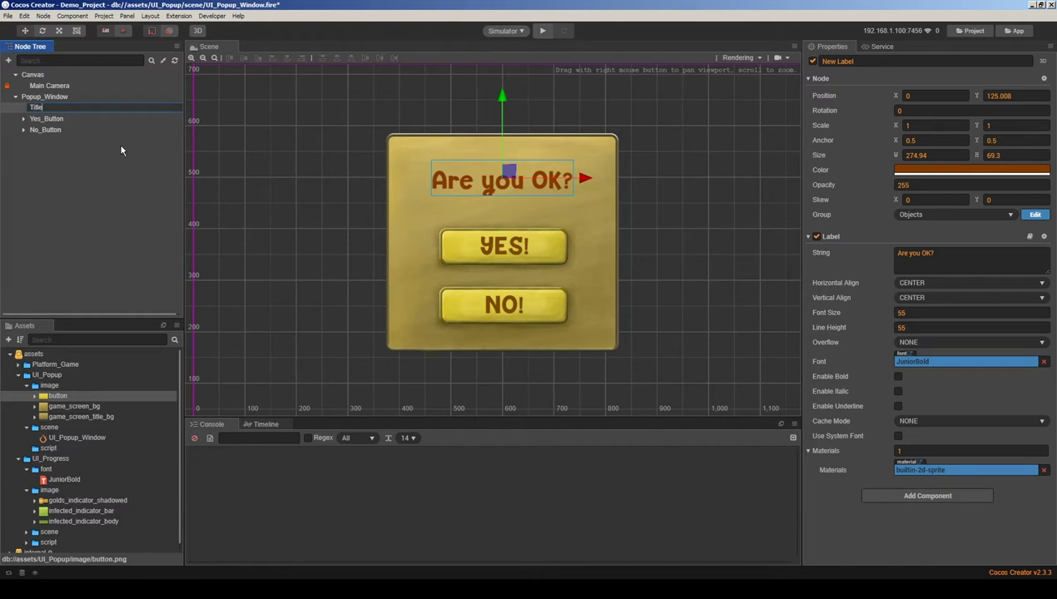
key("Return")
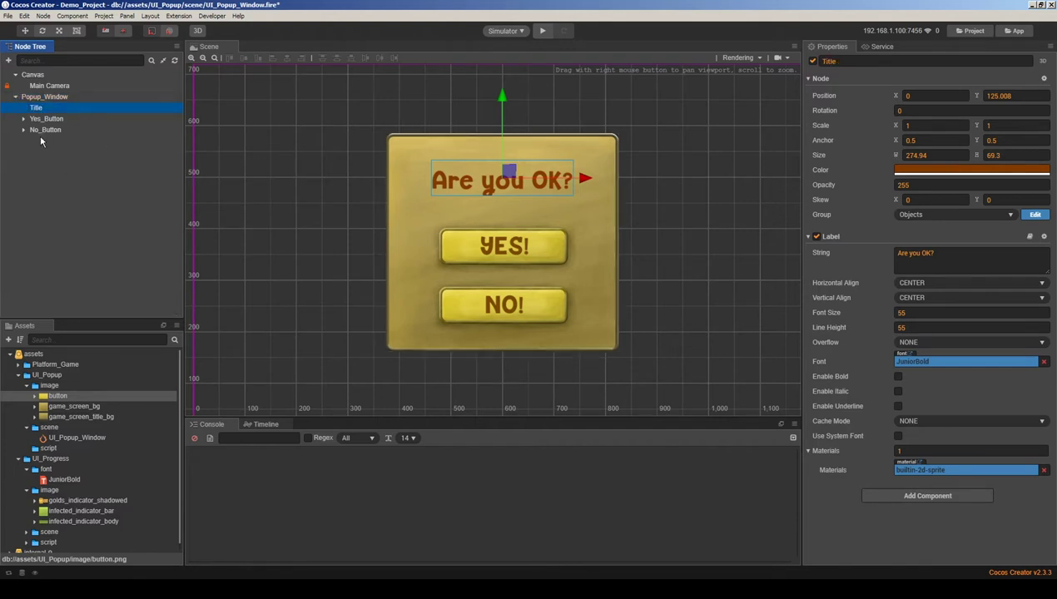
left_click(107, 221)
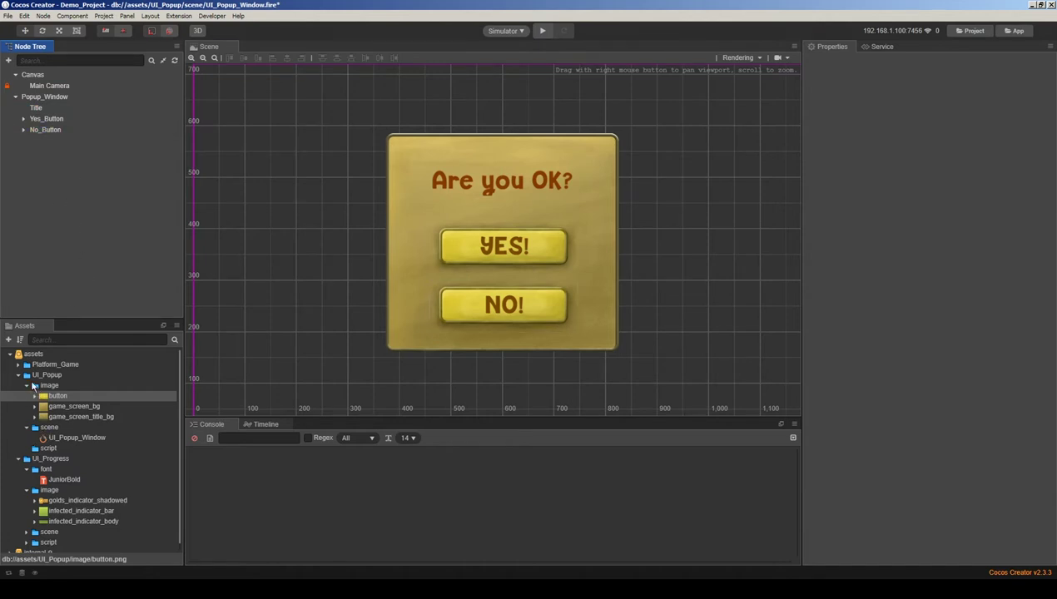
Step: Create a JavaScript file in the UI_Popup script folder and name it popup_window
left_click(50, 450)
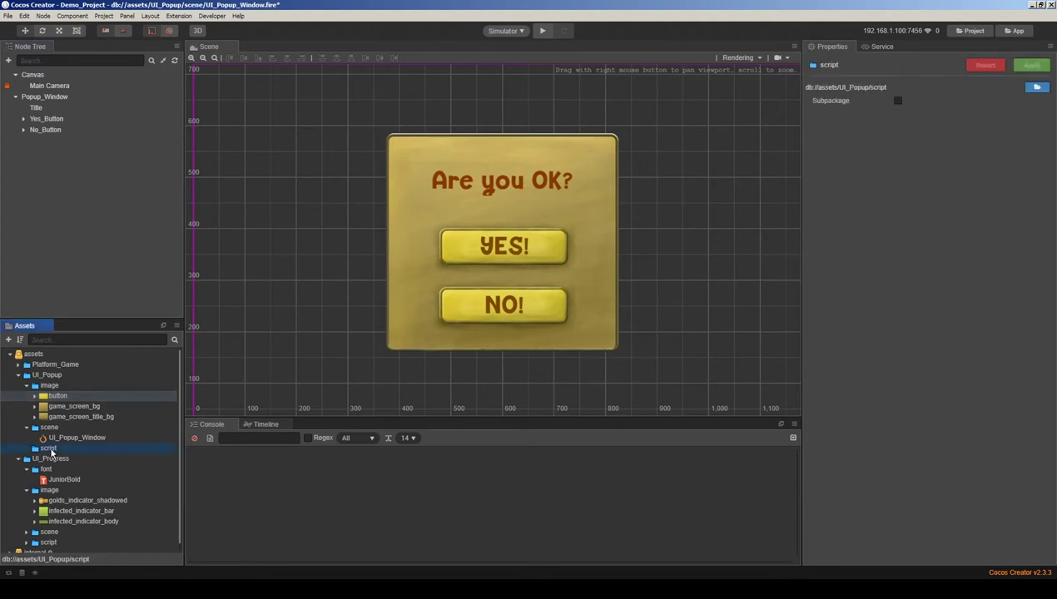
right_click(51, 452)
mouse_move(145, 309)
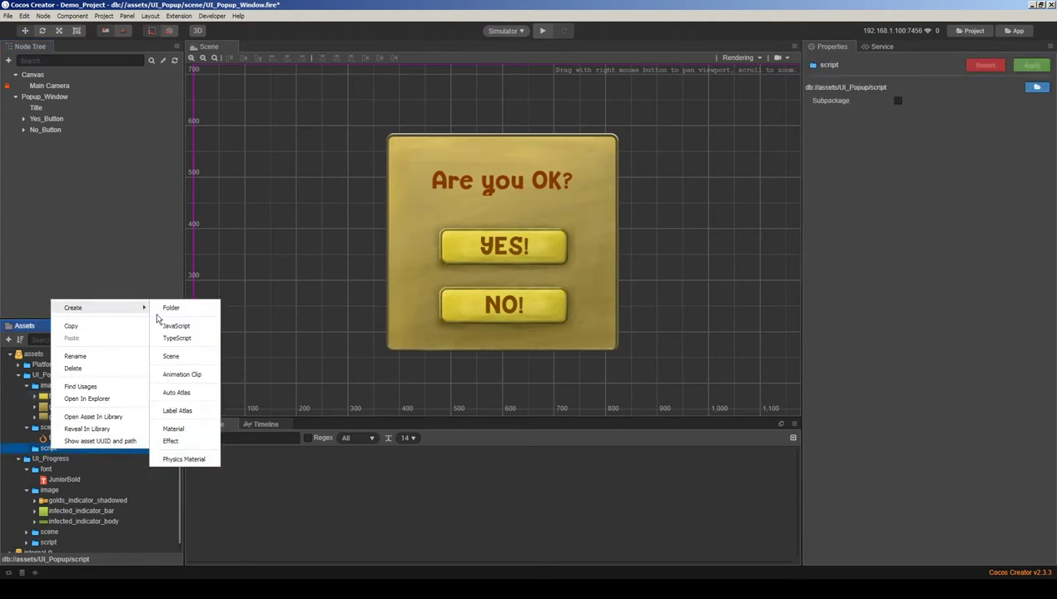
left_click(175, 327)
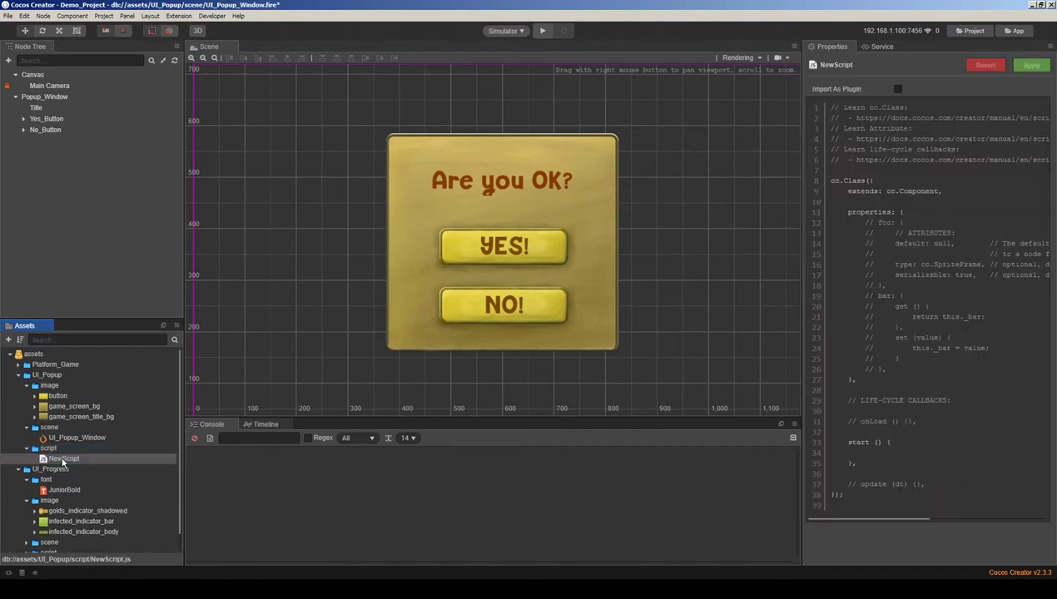
key("Return")
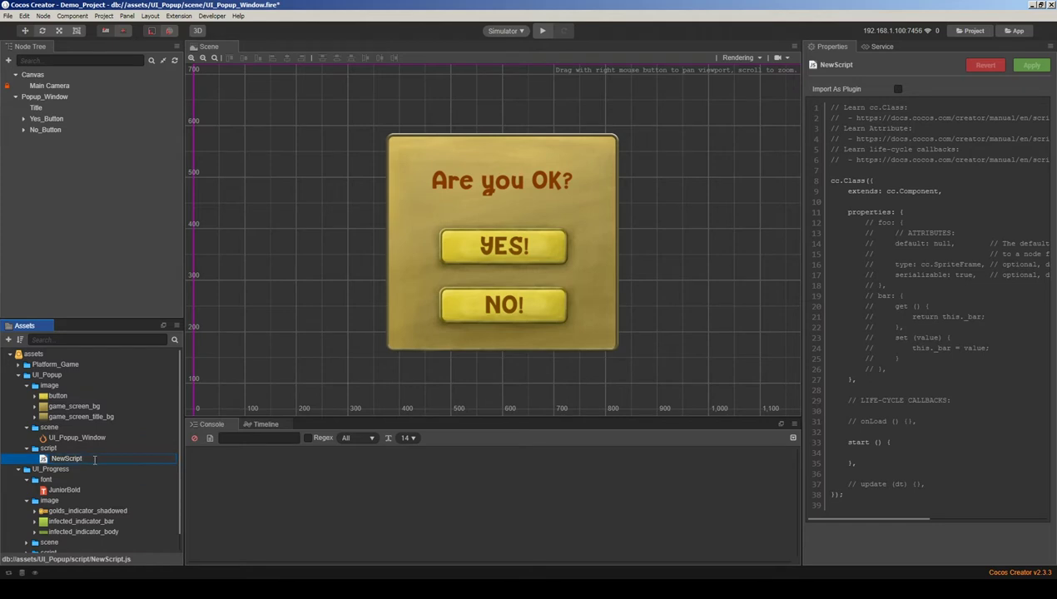
double_click(94, 460)
type("popup_window")
key("Return")
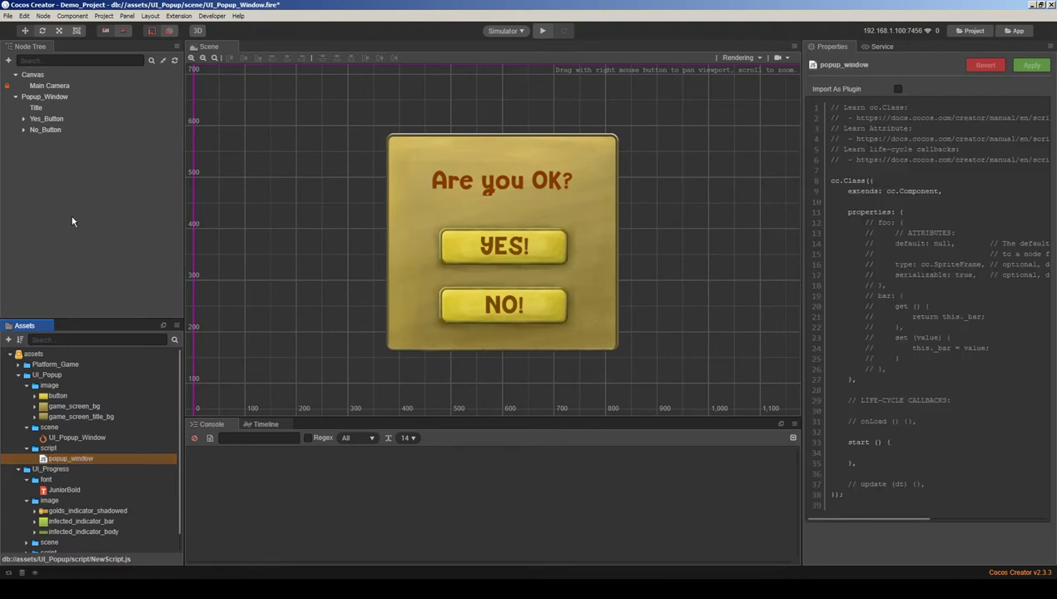
left_click(48, 98)
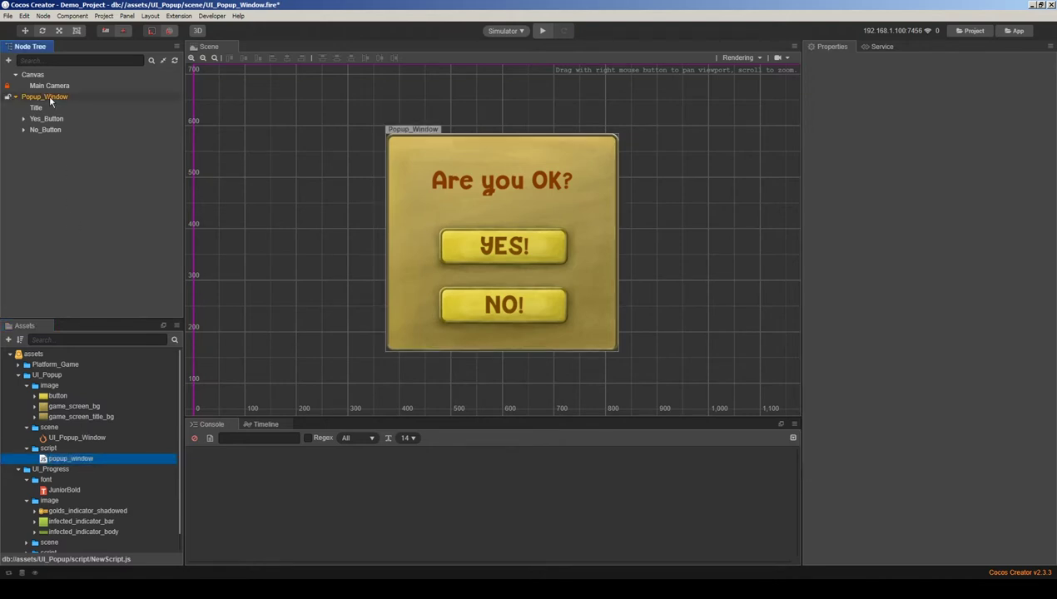
Step: Drop the popup_window script onto Popup_Window's Properties panel to add it as a component
left_click(49, 98)
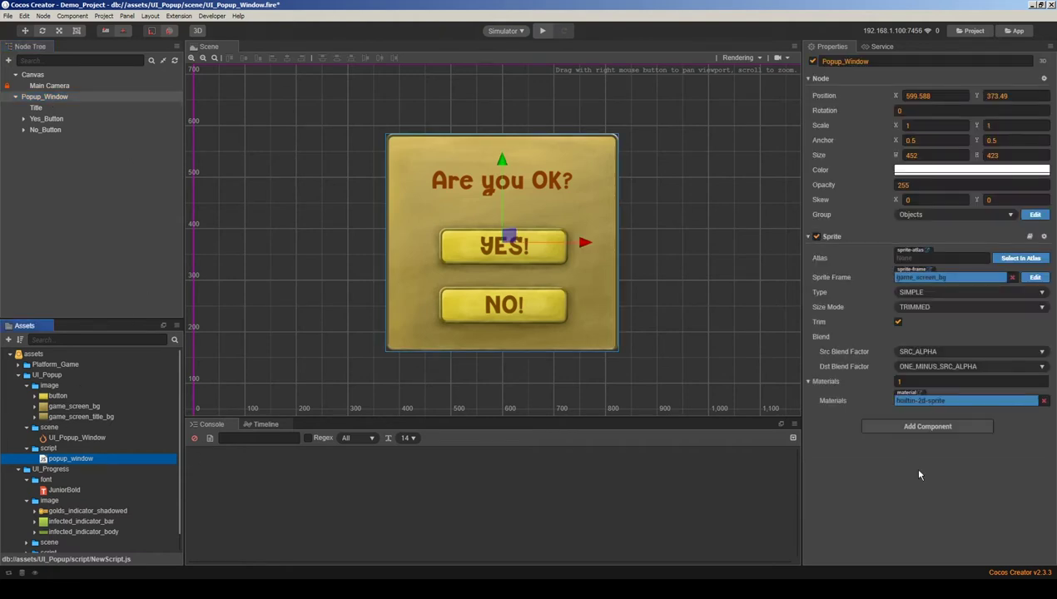
left_click_drag(902, 464, 898, 464)
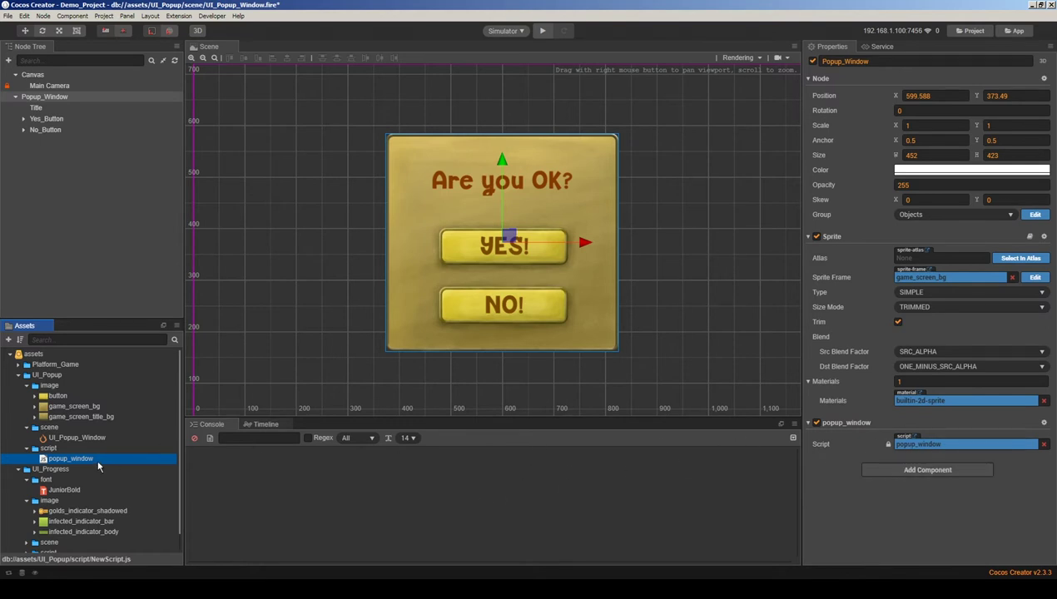
left_click(72, 458)
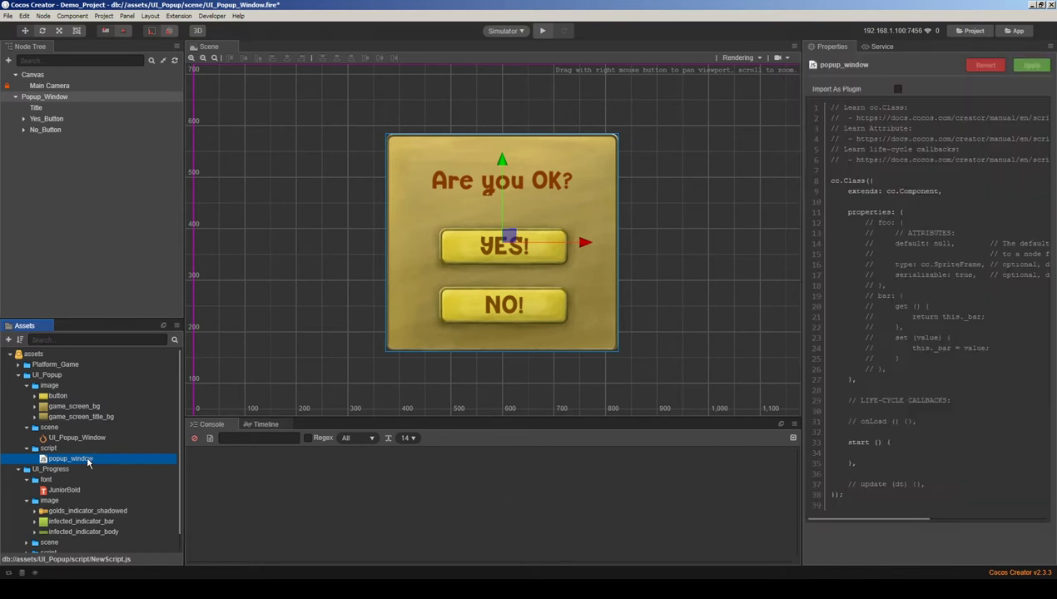
Step: Open popup_window.js and strip the header comments, foo/bar property examples and lifecycle callbacks
double_click(83, 459)
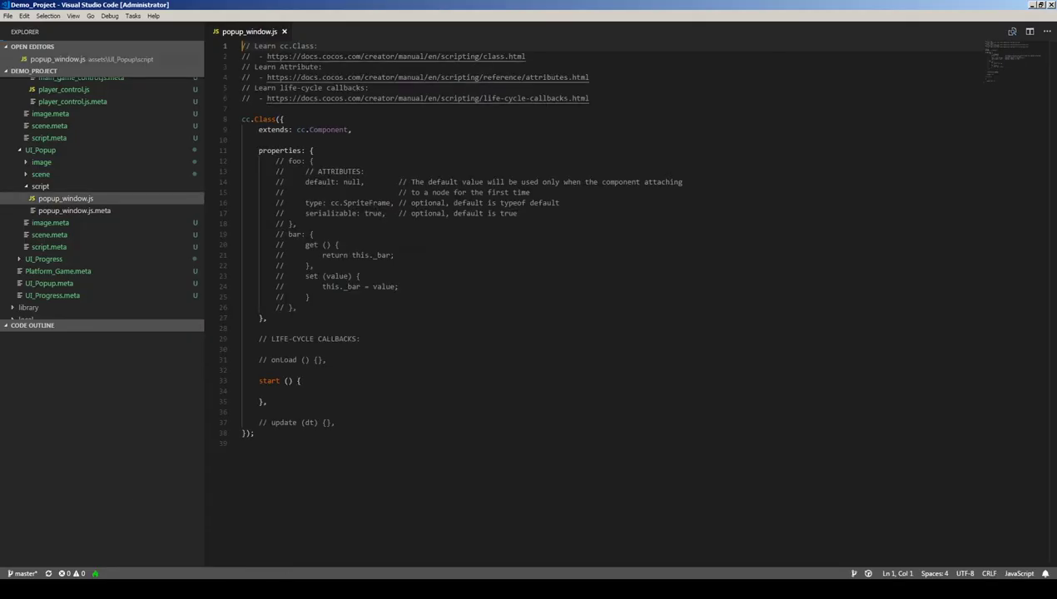
left_click_drag(610, 97, 242, 45)
key("BackSpace")
key("Delete")
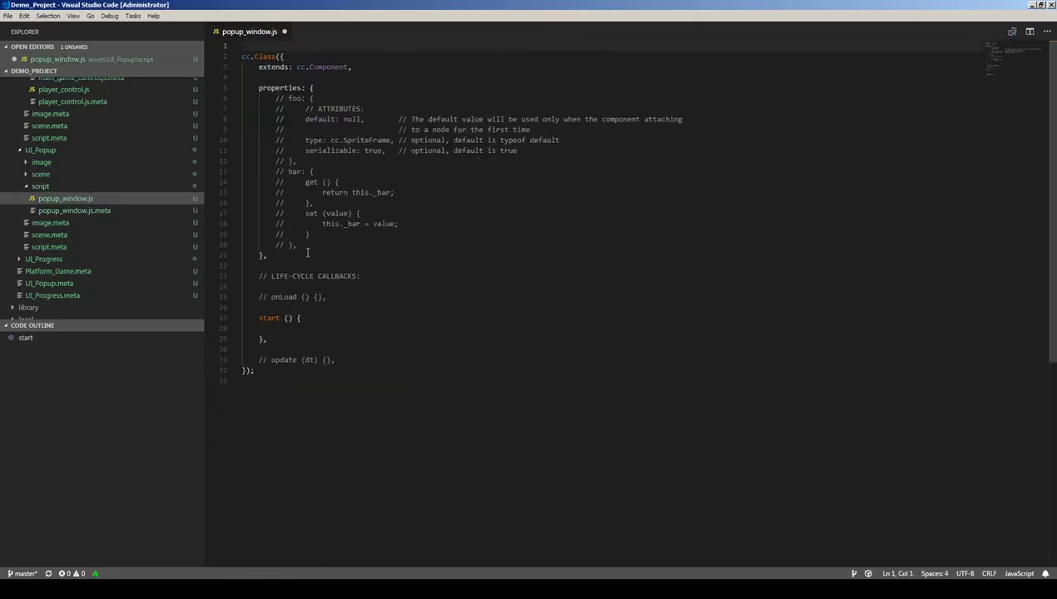
left_click_drag(306, 245, 198, 98)
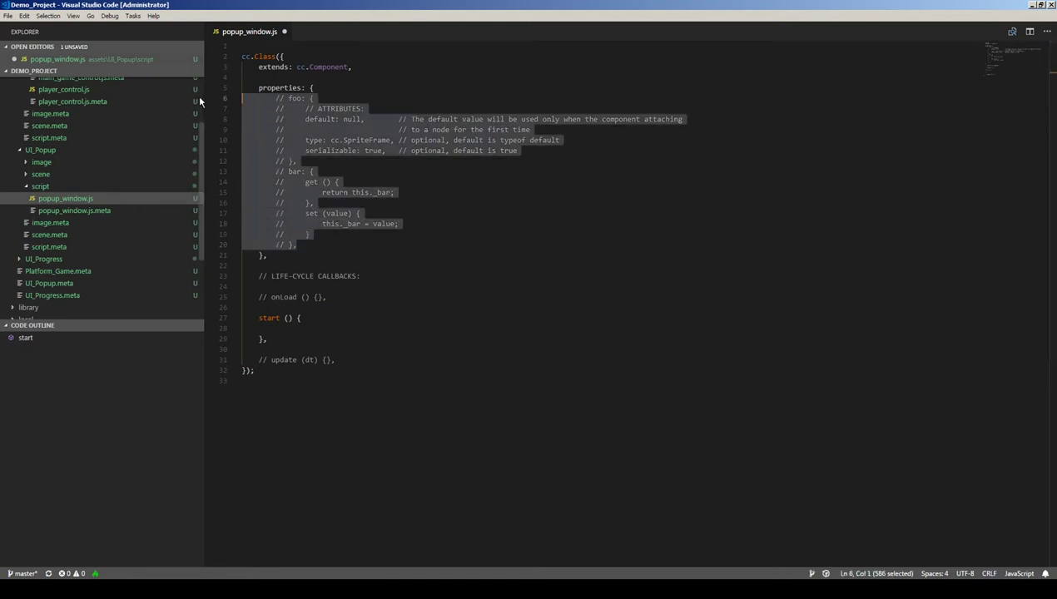
key("BackSpace")
left_click_drag(348, 214, 215, 135)
key("BackSpace")
Step: Add empty Show_Window() and Hide_Window() methods to the component class
left_click(280, 117)
key("Return")
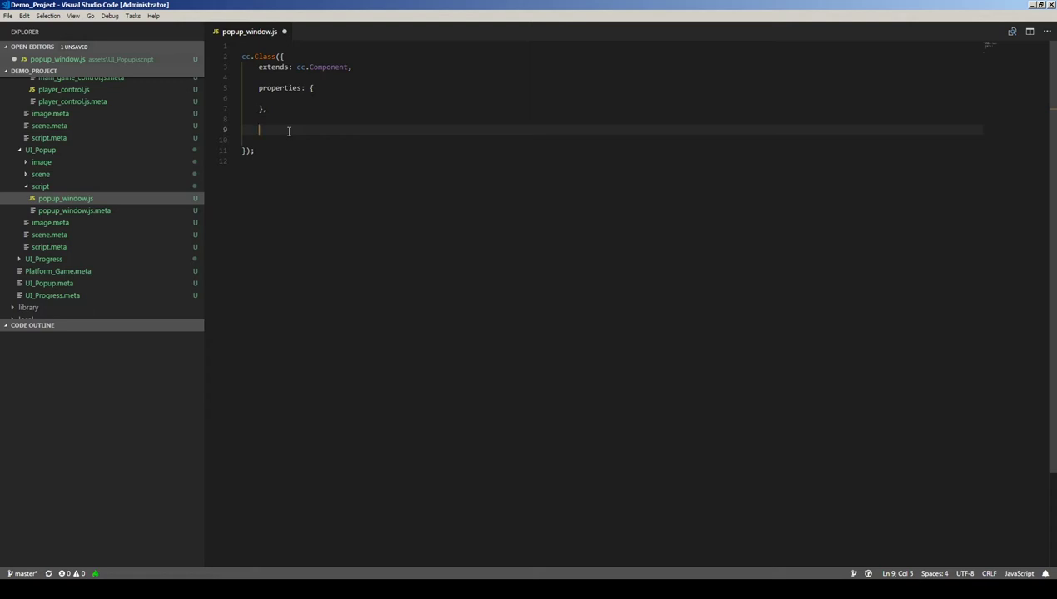
type("Show_Window(){},")
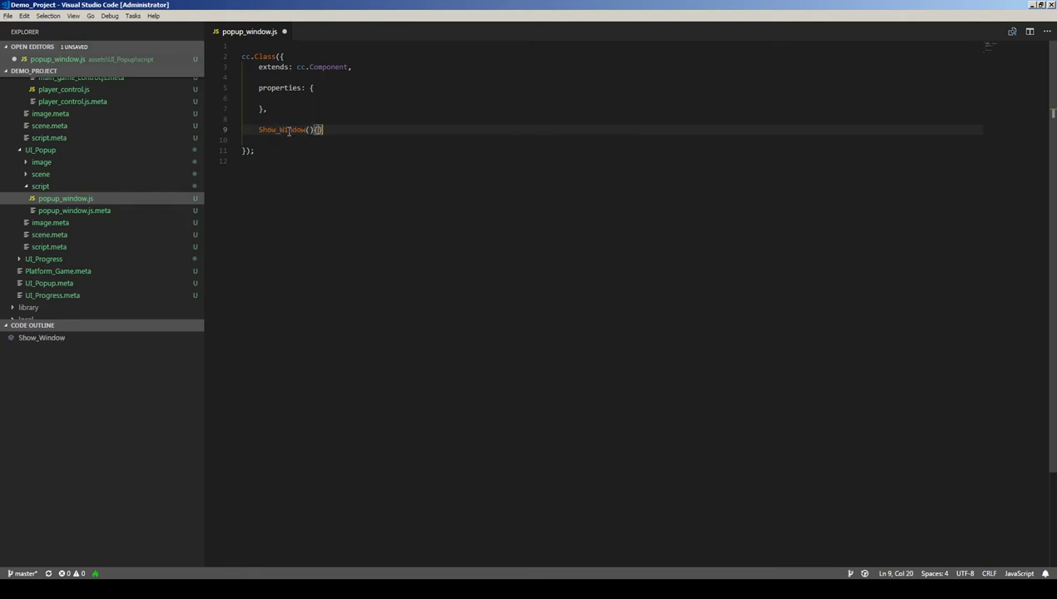
key("Left")
key("Left")
key("Return")
left_click(281, 154)
key("Return")
key("Return")
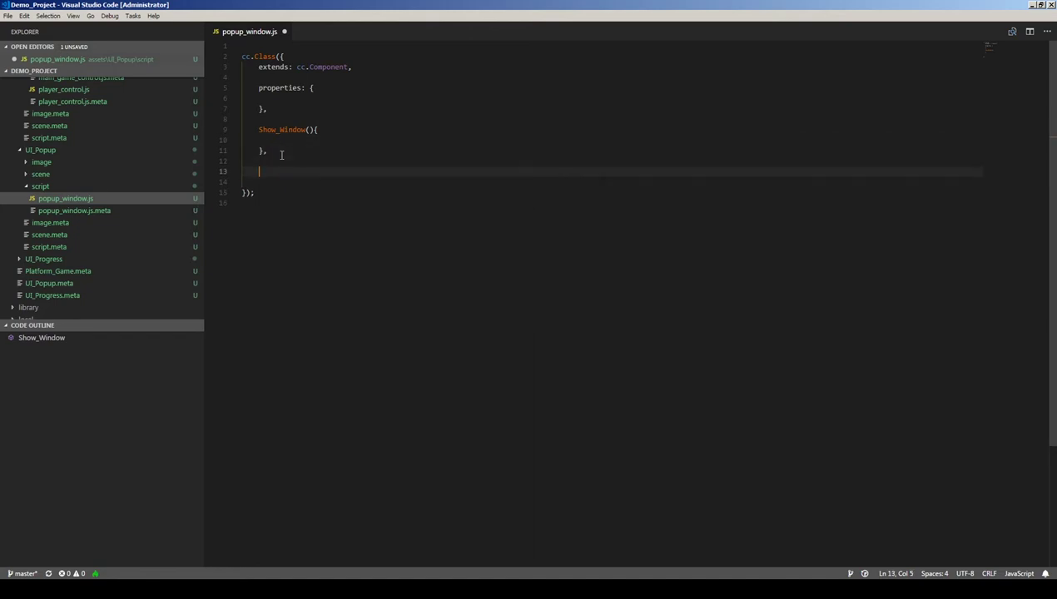
type("Hide_Window(){},")
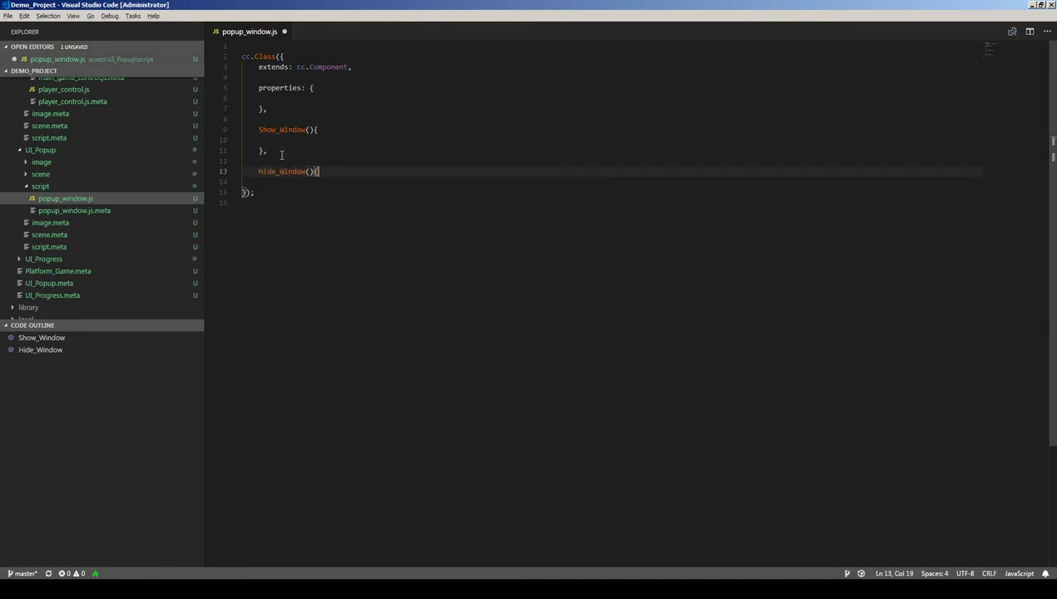
key("Left")
key("Left")
key("Return")
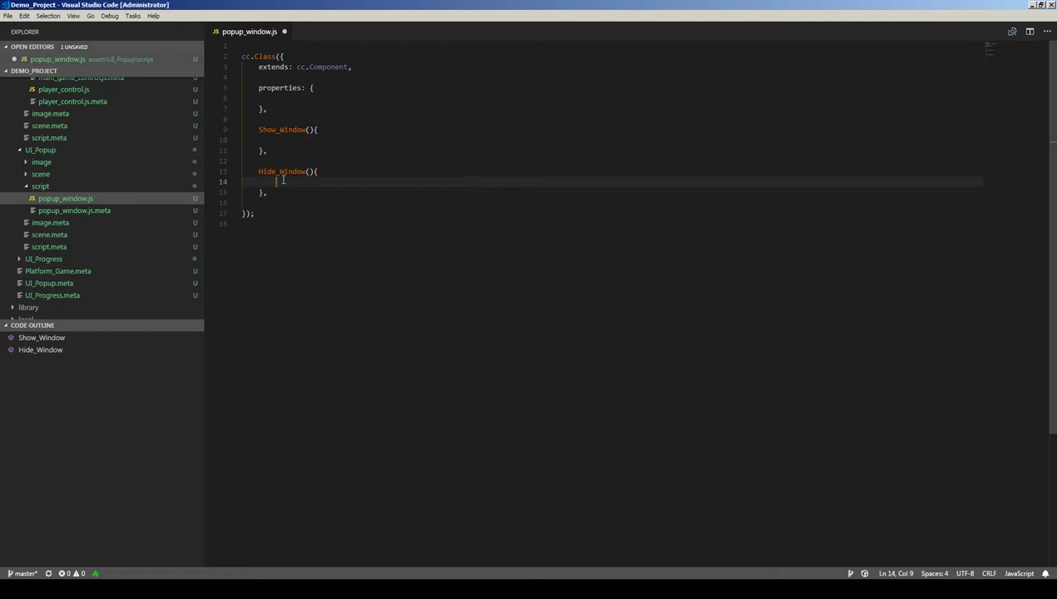
Step: Add empty Yes_Clicked() and No_Clicked() methods below Hide_Window
left_click(288, 192)
key("Return")
key("Return")
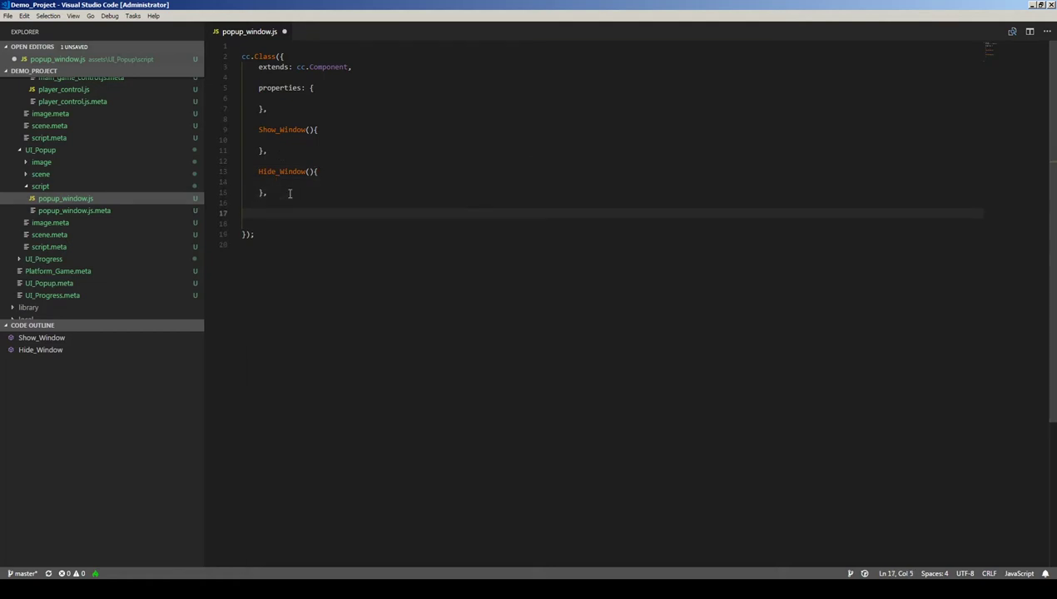
type("Yes_Clicke")
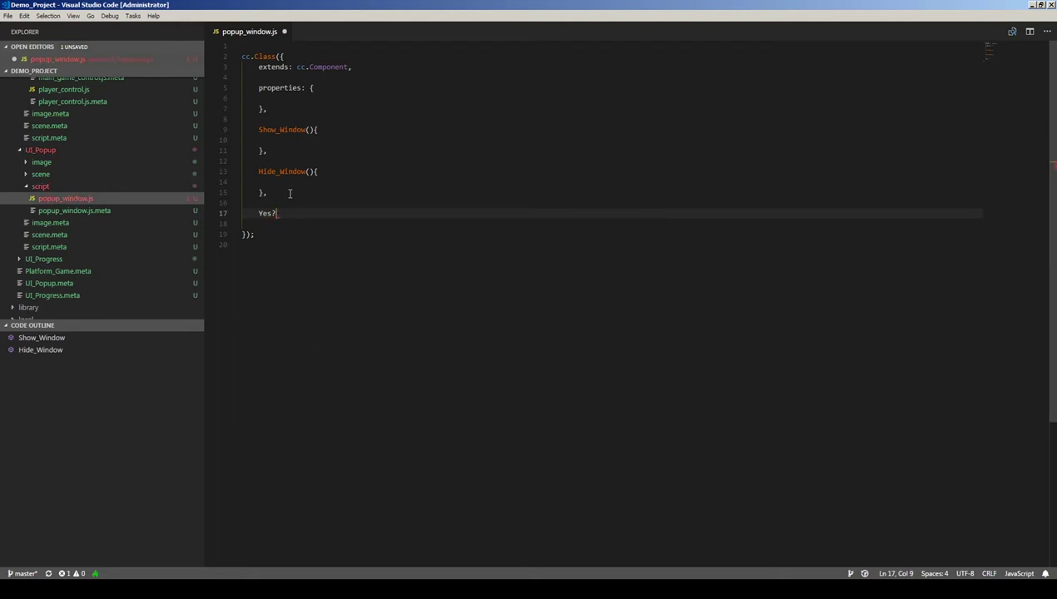
type("d(){},")
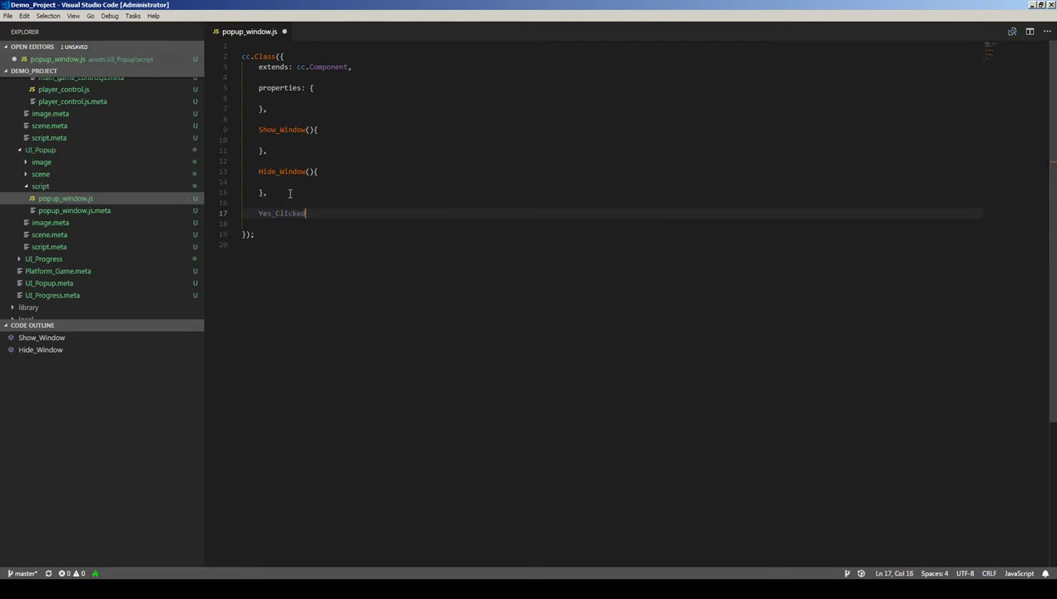
key("Left")
key("Left")
key("Return")
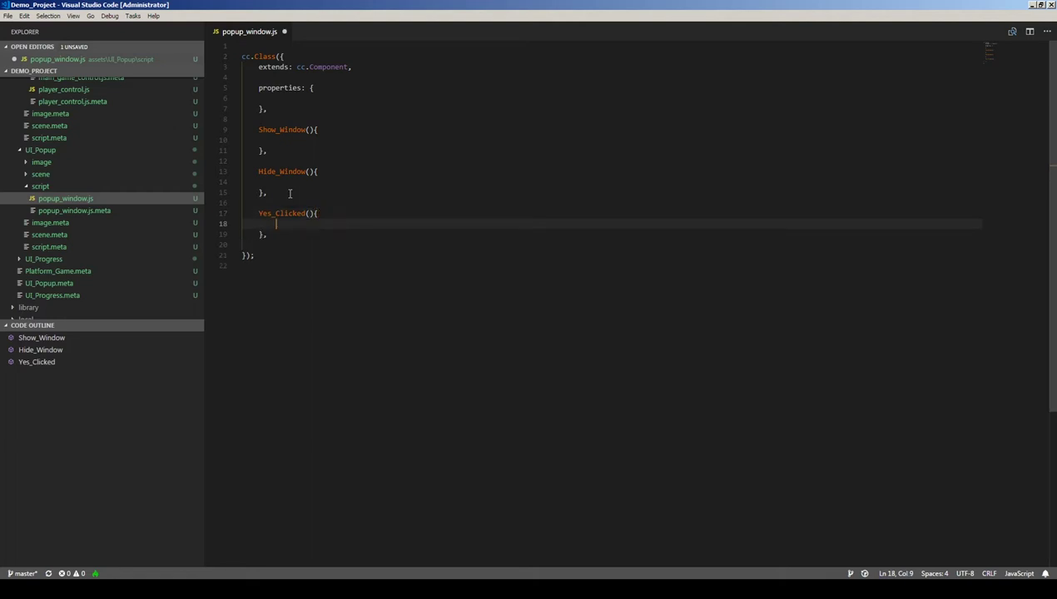
left_click(287, 235)
key("Return")
key("Return")
type("No_Cli")
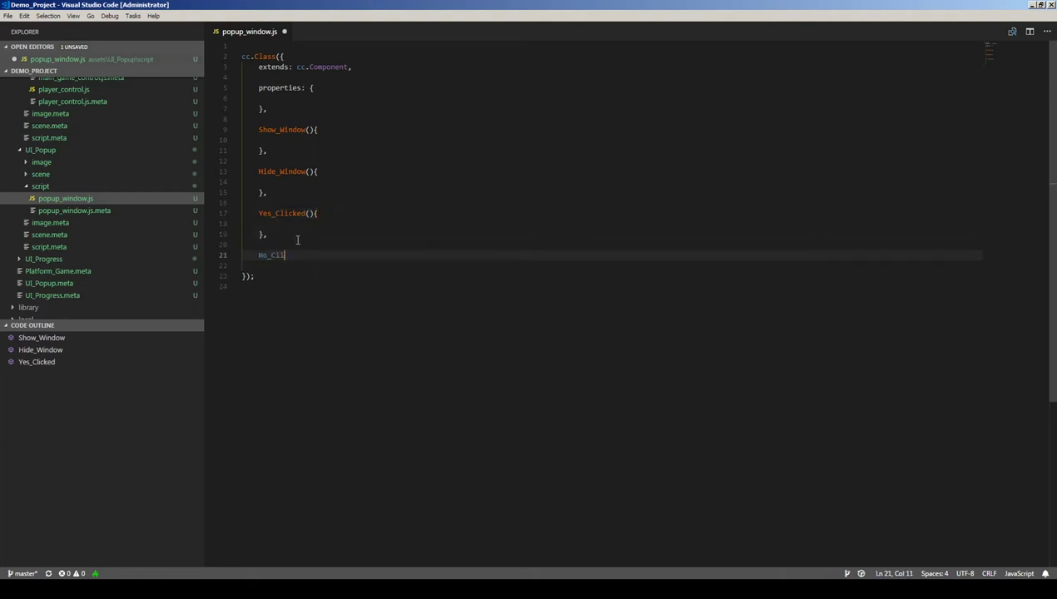
type("cked(){}")
key("Return")
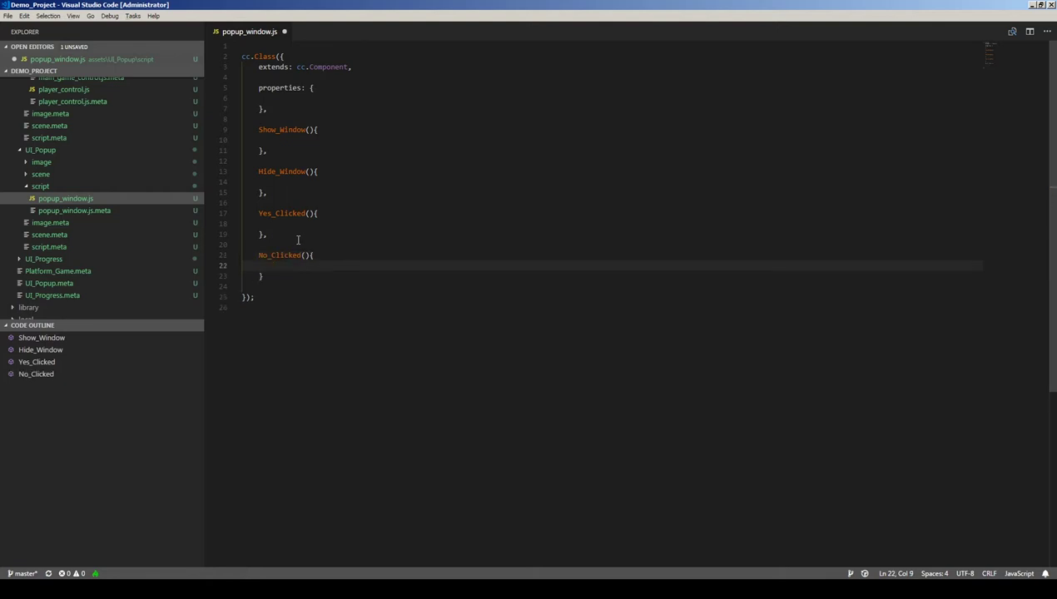
Step: Save popup_window.js and open a blank line inside Show_Window's body
left_click(280, 225)
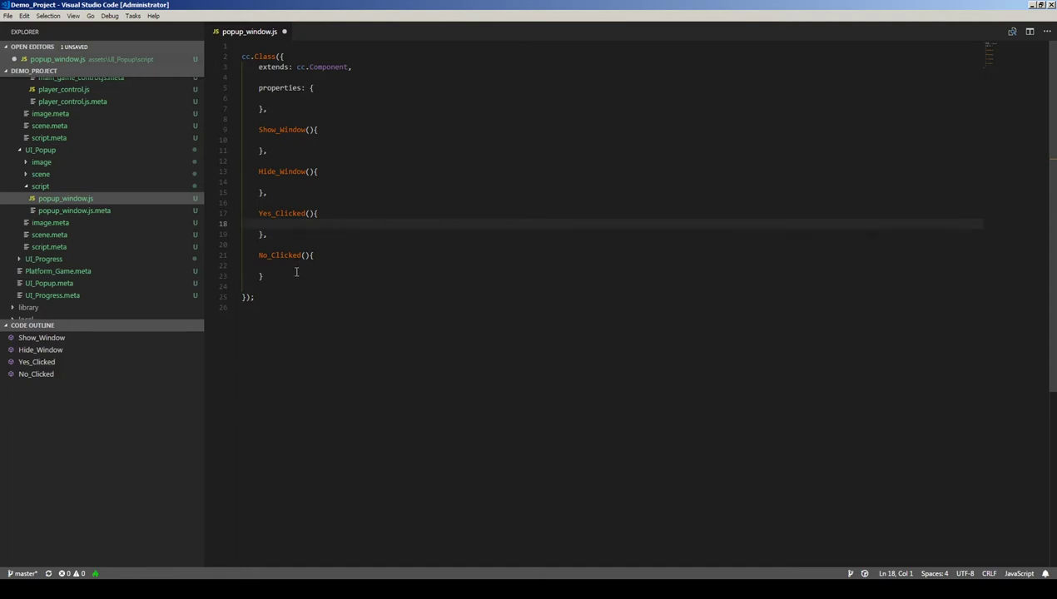
left_click(294, 266)
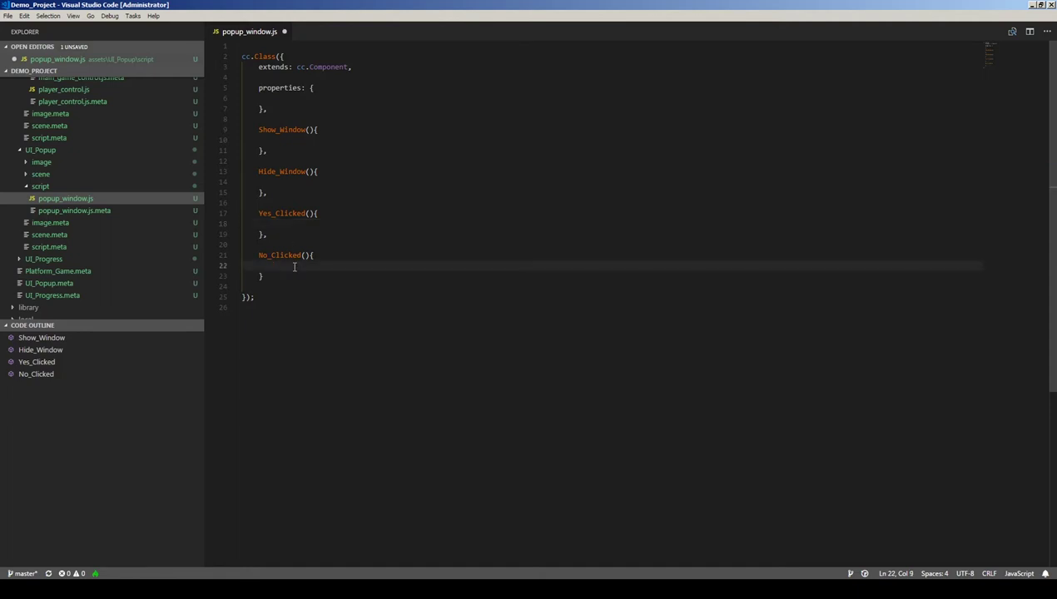
left_click(286, 139)
left_click(290, 180)
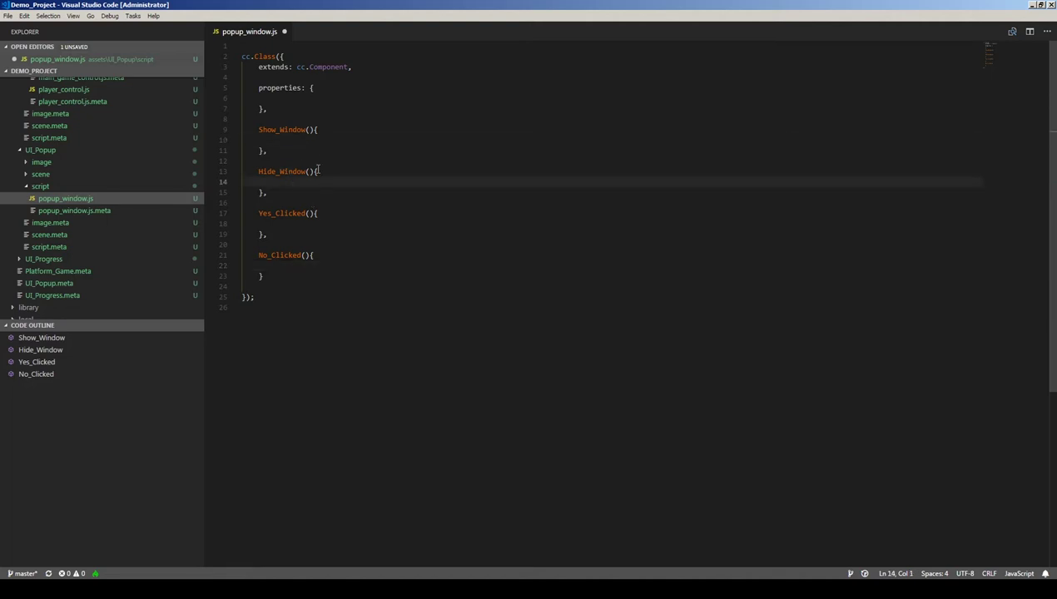
left_click(366, 140)
key("ctrl+s")
left_click(339, 130)
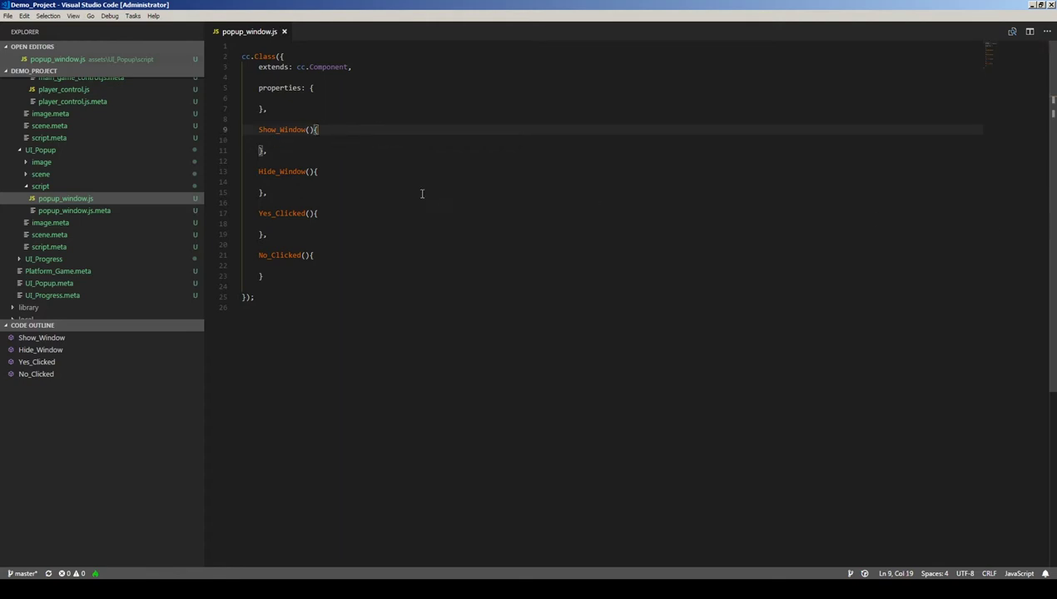
left_click(329, 140)
key("Return")
Step: In Show_Window, write this.node.opacity = 0; and this.node.scale = 0.2; on separate lines
key("Up")
key("Return")
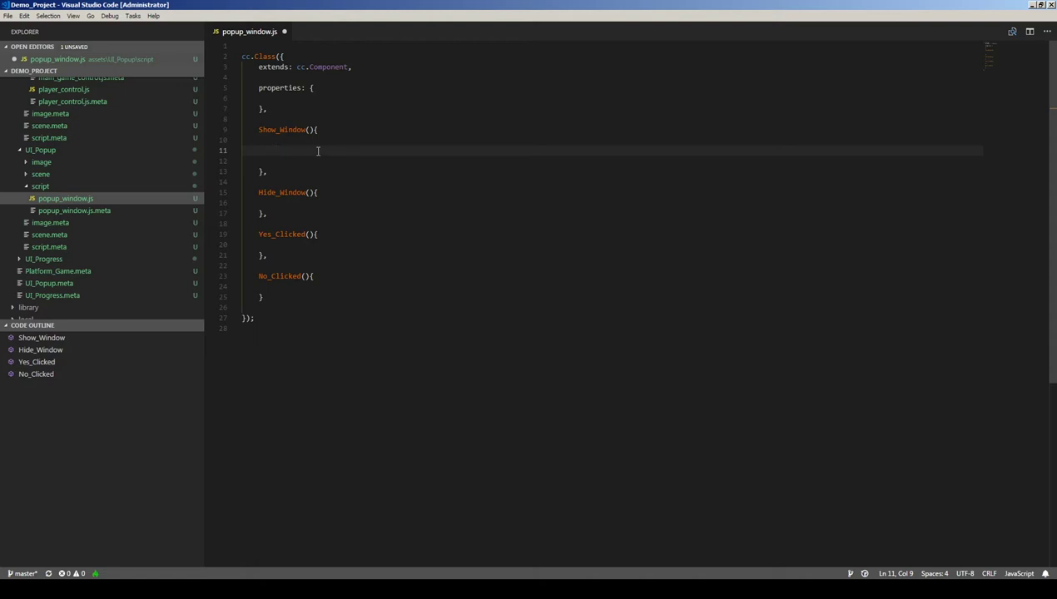
type("this.node")
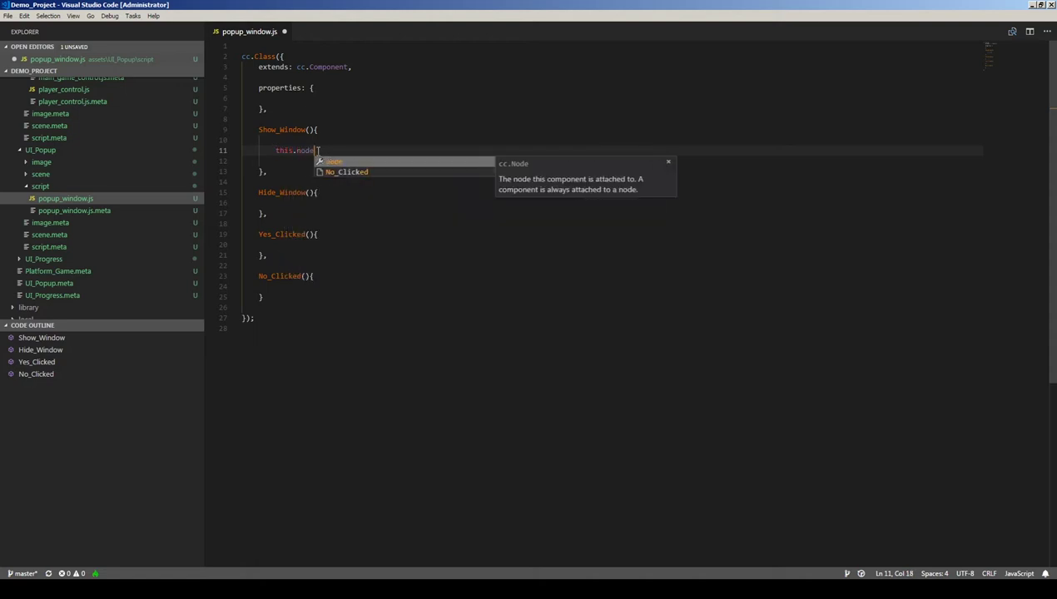
type(".opac")
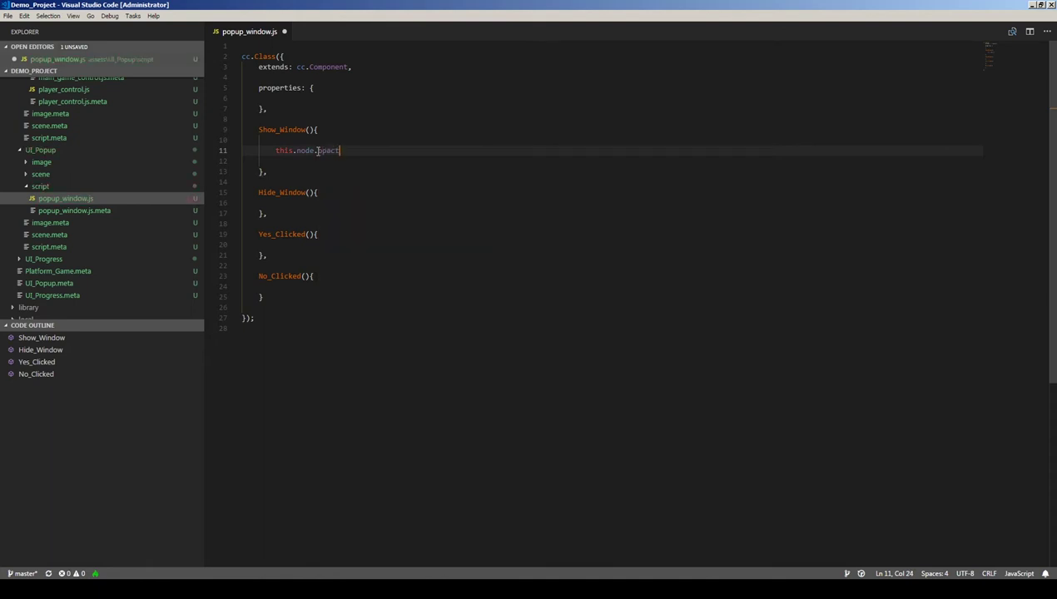
type("ity = 0;")
key("Return")
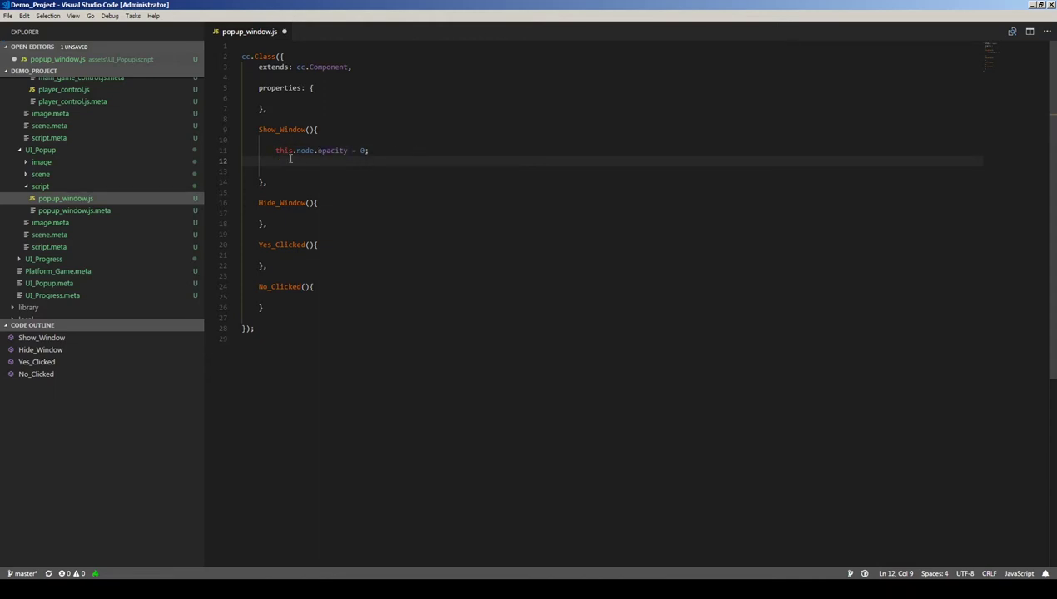
type("this.no")
type("de.")
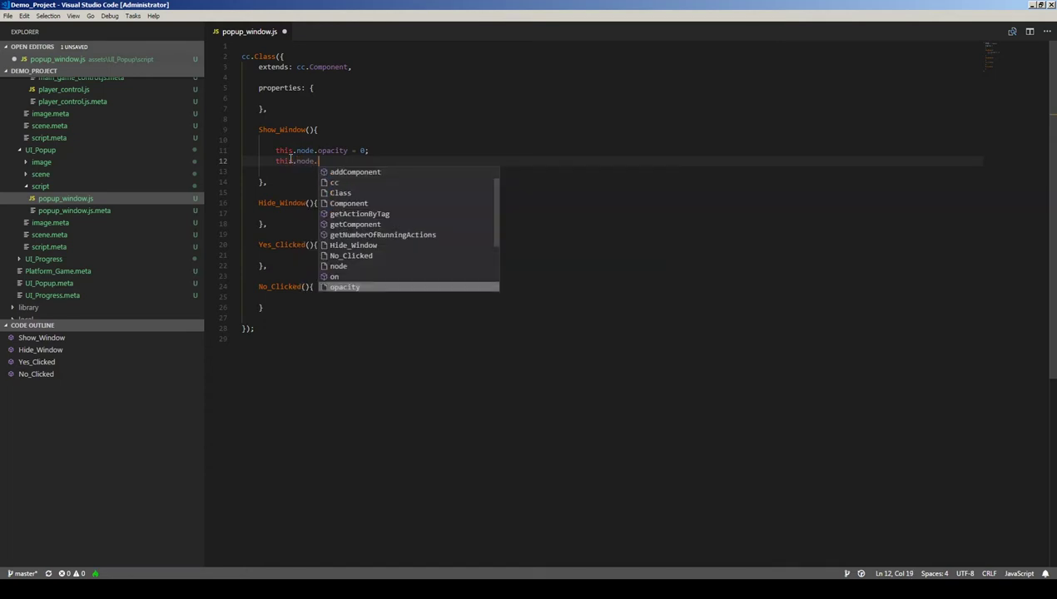
type("scale = 0.5")
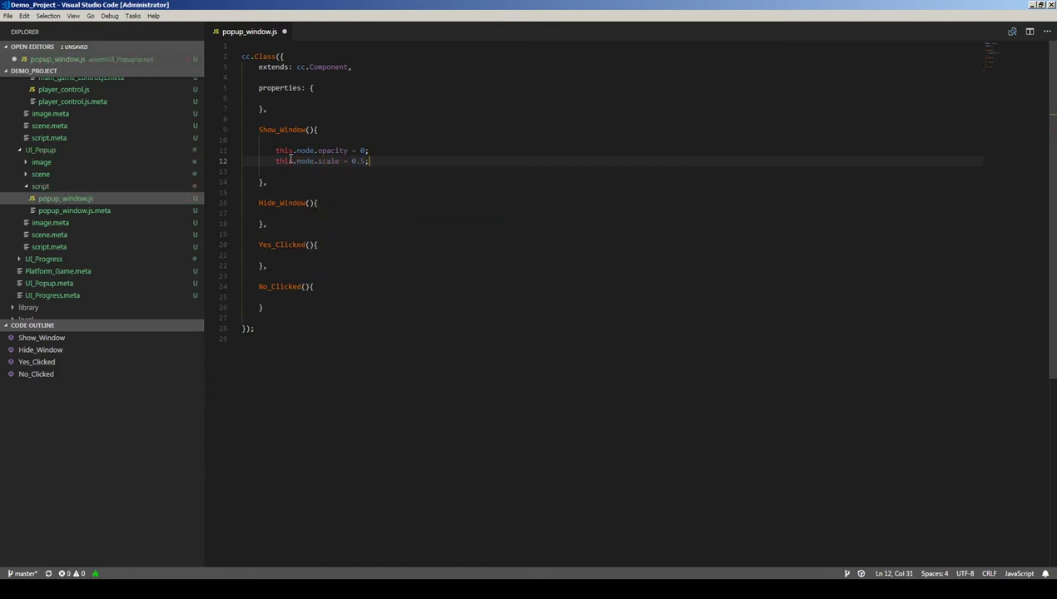
type(";")
key("Return")
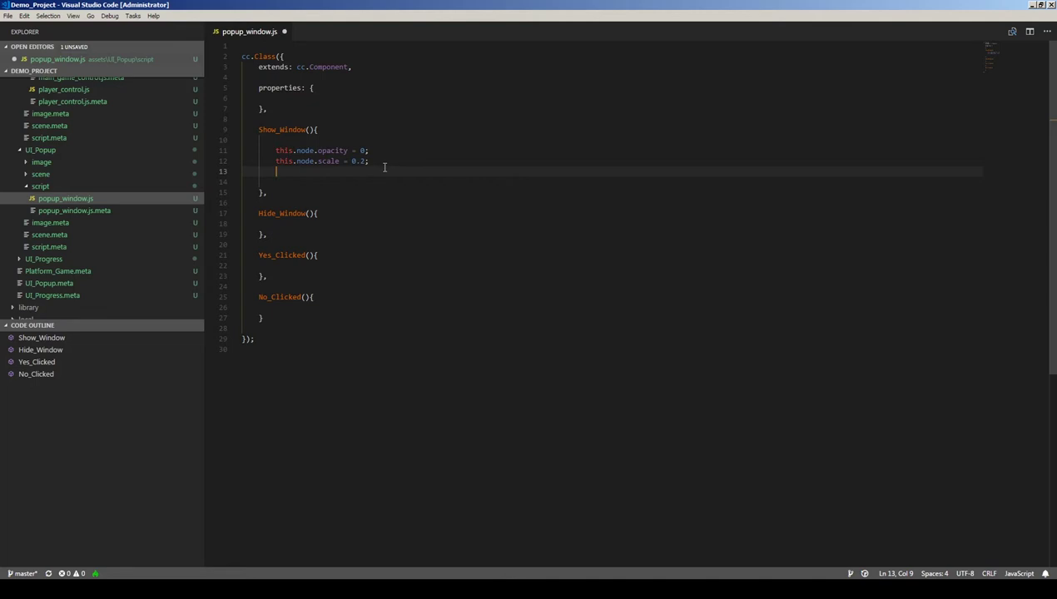
key("Return")
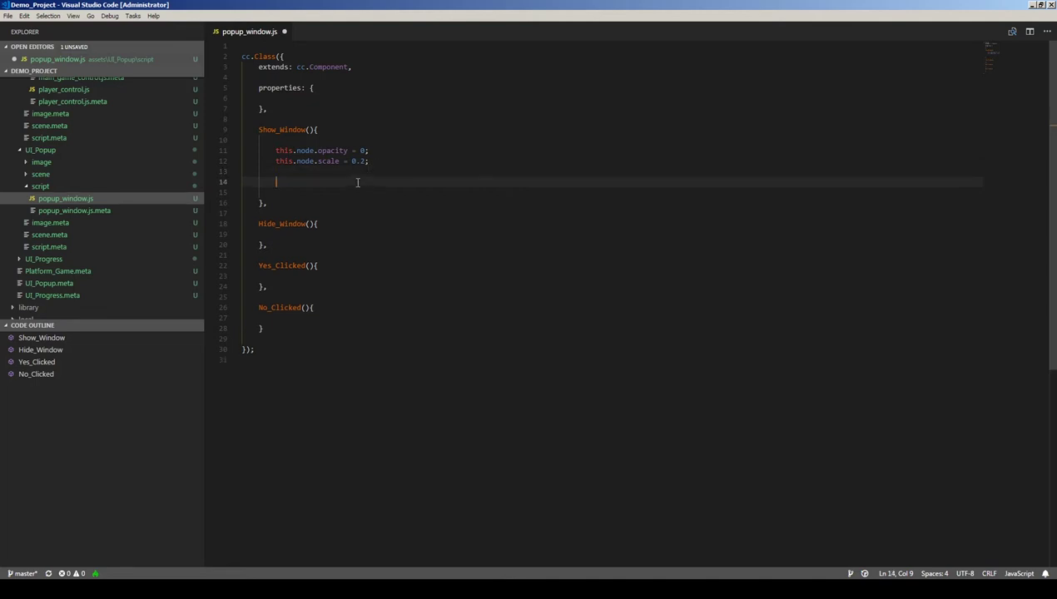
Step: Begin a cc.tween(this.node).to(0.5, { scale:1, opacity:255 }) chain in Show_Window
type("cc.tween(this.node")
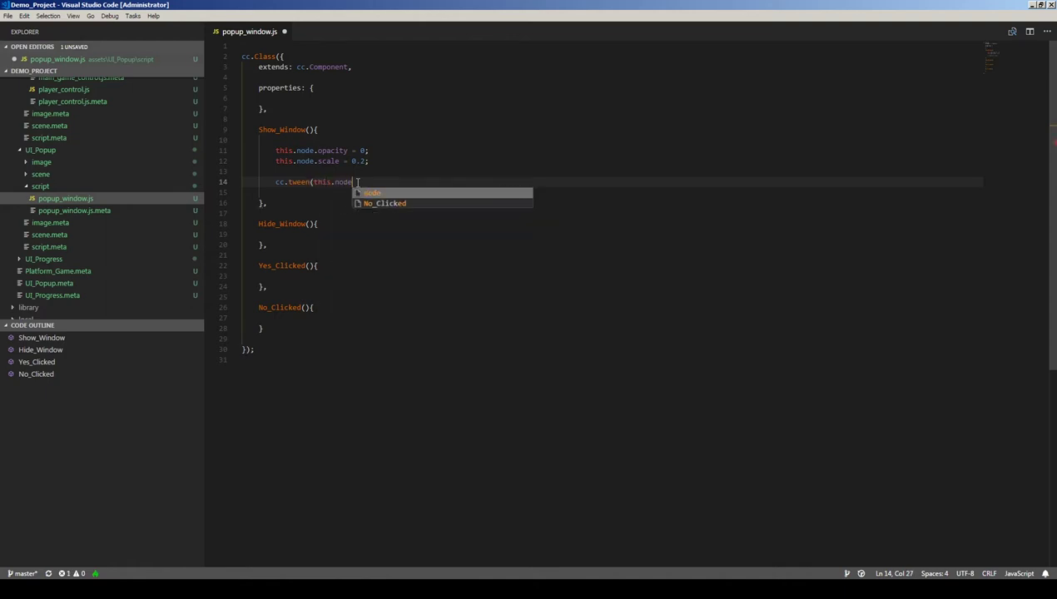
type(")")
key("Return")
type(".t")
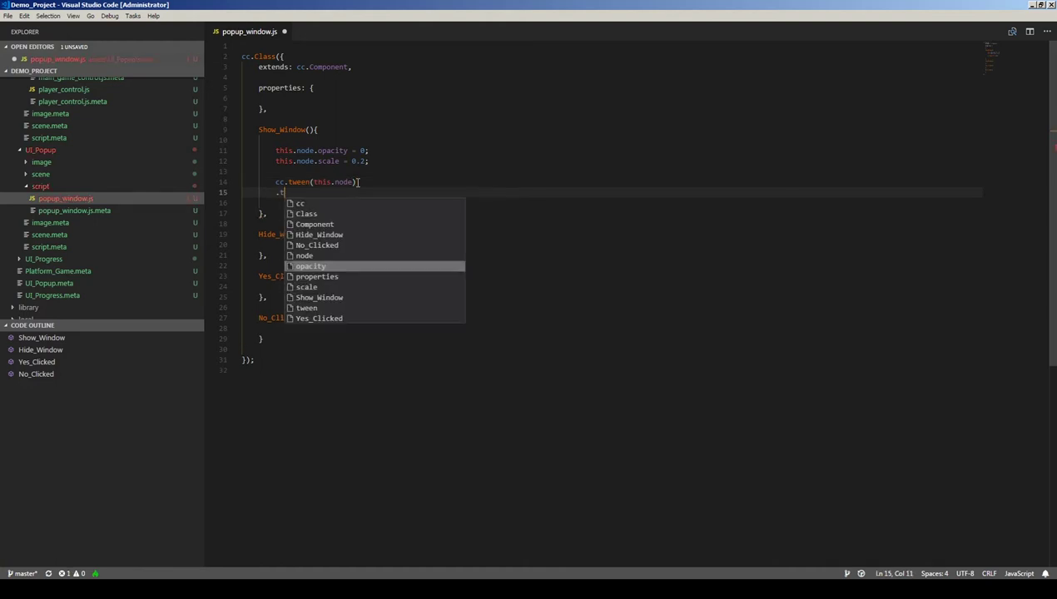
type("o(")
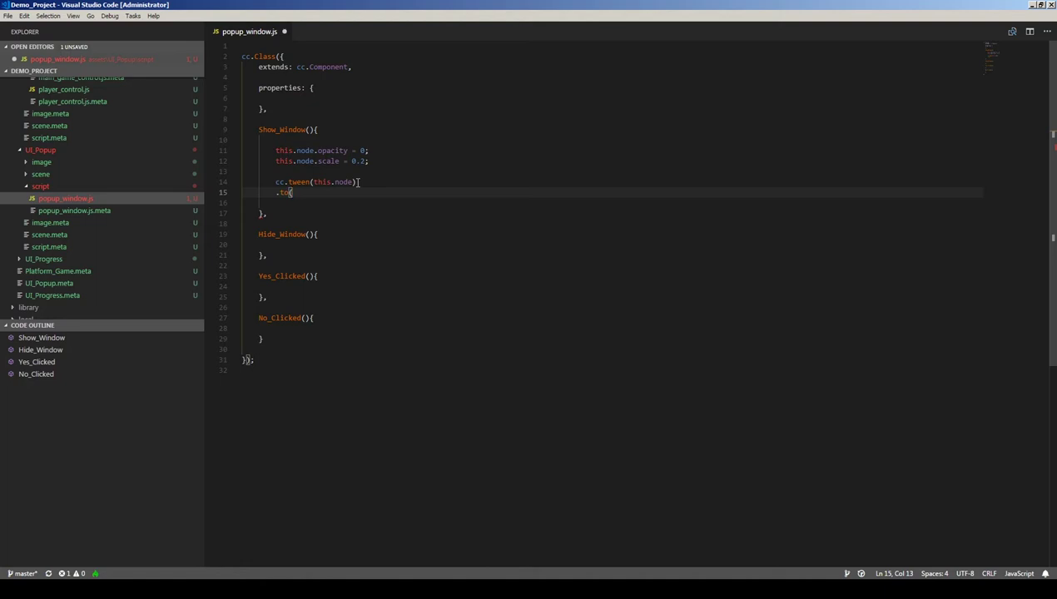
type("0.5")
type("5")
type(",")
type("{ ")
type("scale")
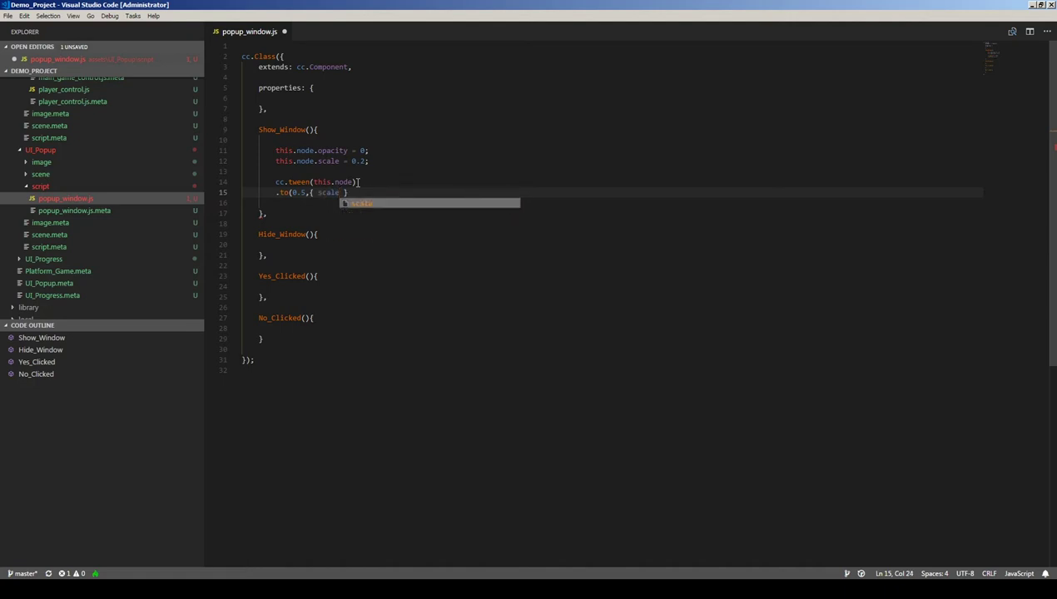
type(":1,")
type(" opacty:25")
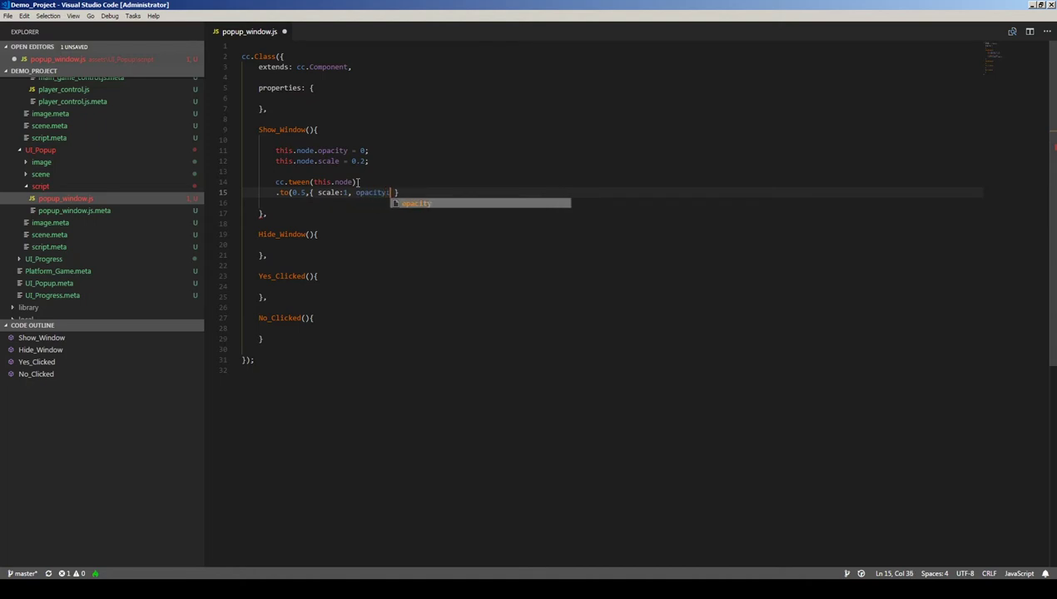
key("Tab")
type(":255")
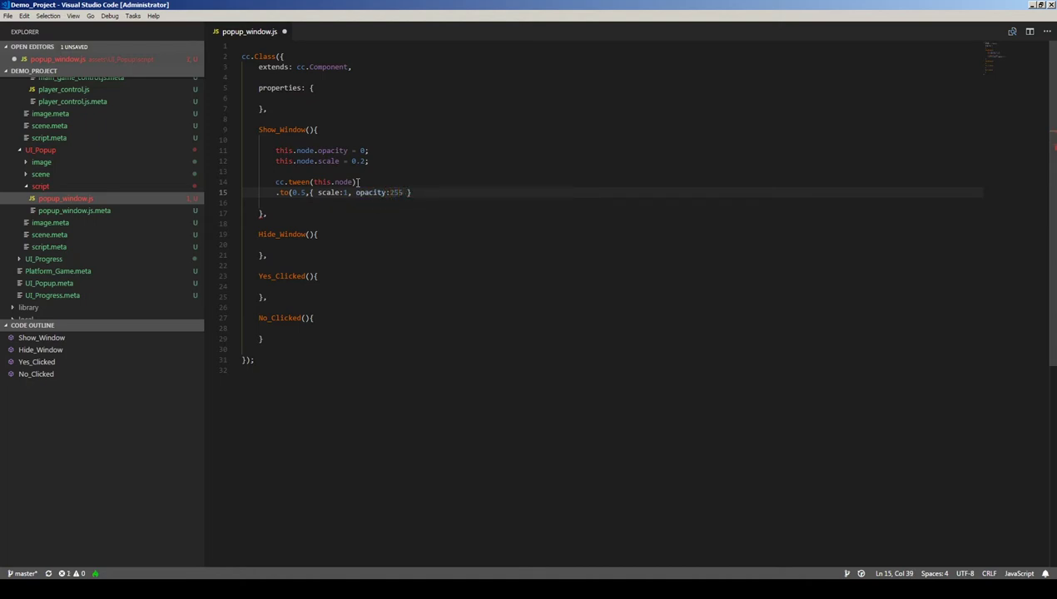
Step: Give the tween { easing: "quartInOut" } and finish the chain with .start();
key("End")
type(",{  easing: \"")
type("quartInOut")
left_click(533, 193)
type(")")
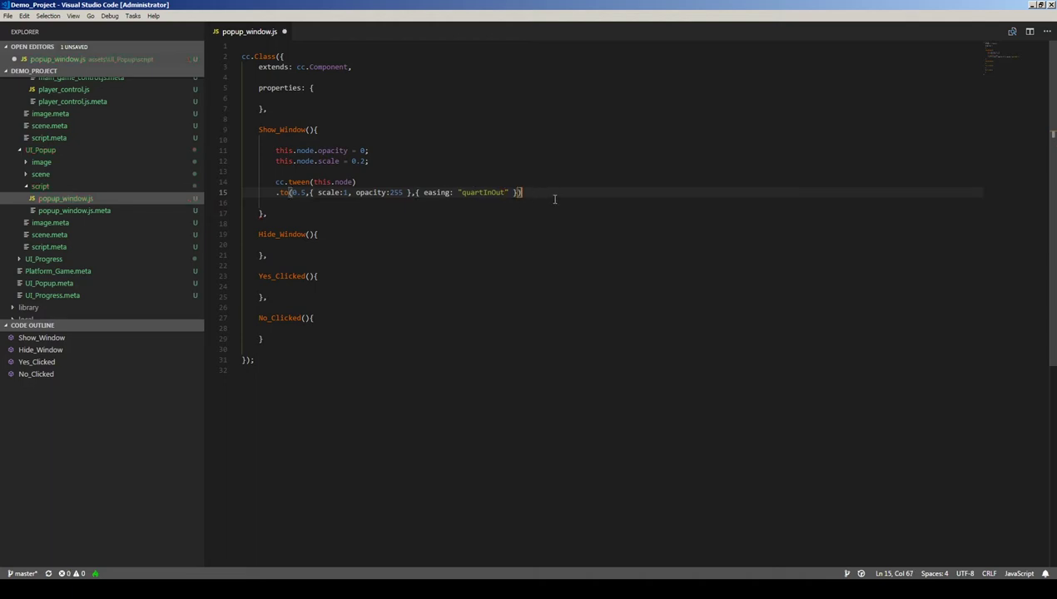
key("Return")
type(".")
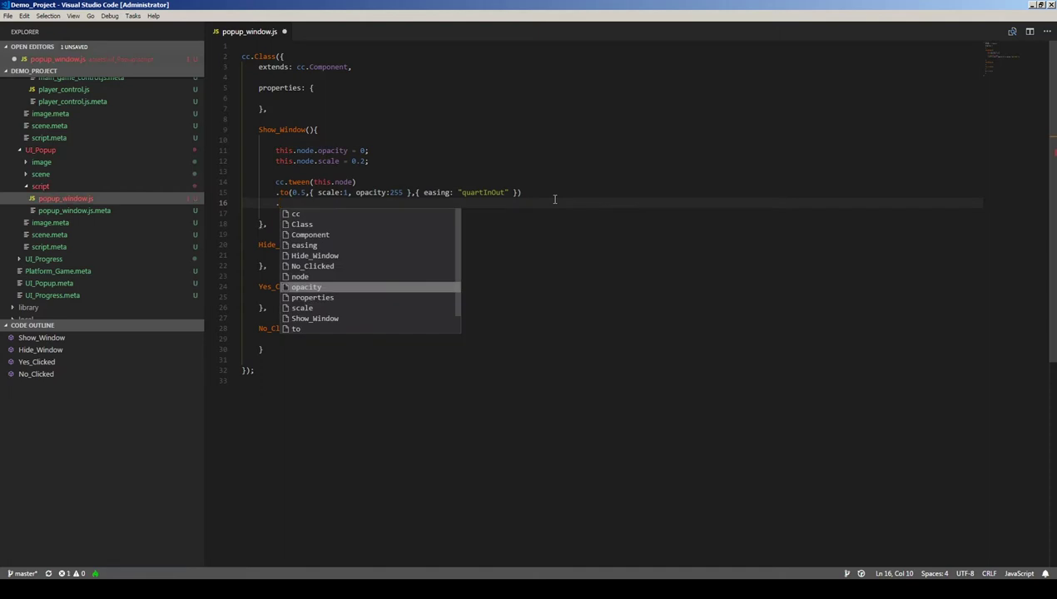
type("start()")
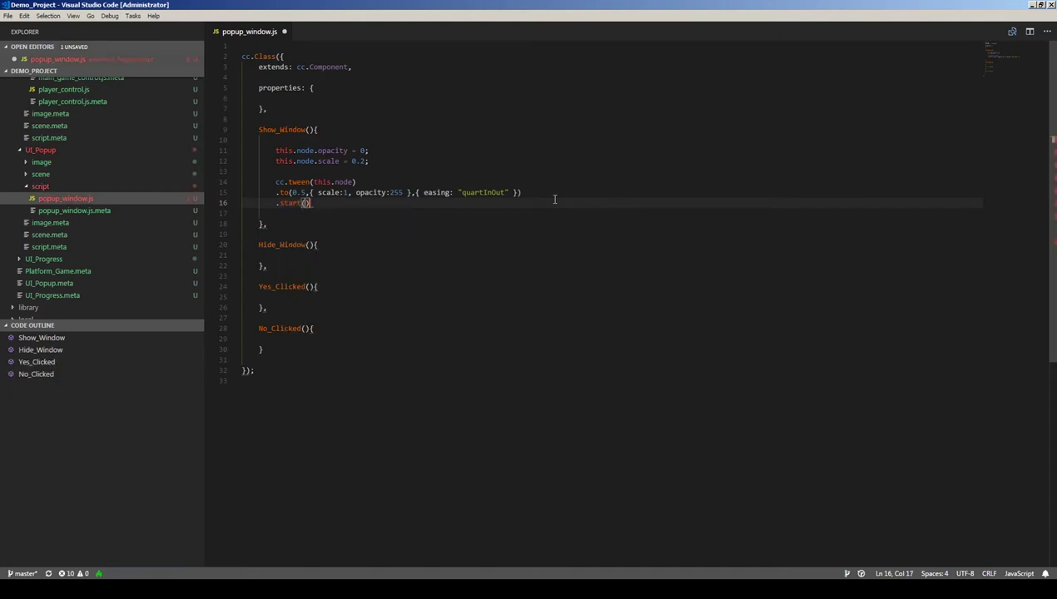
type(";")
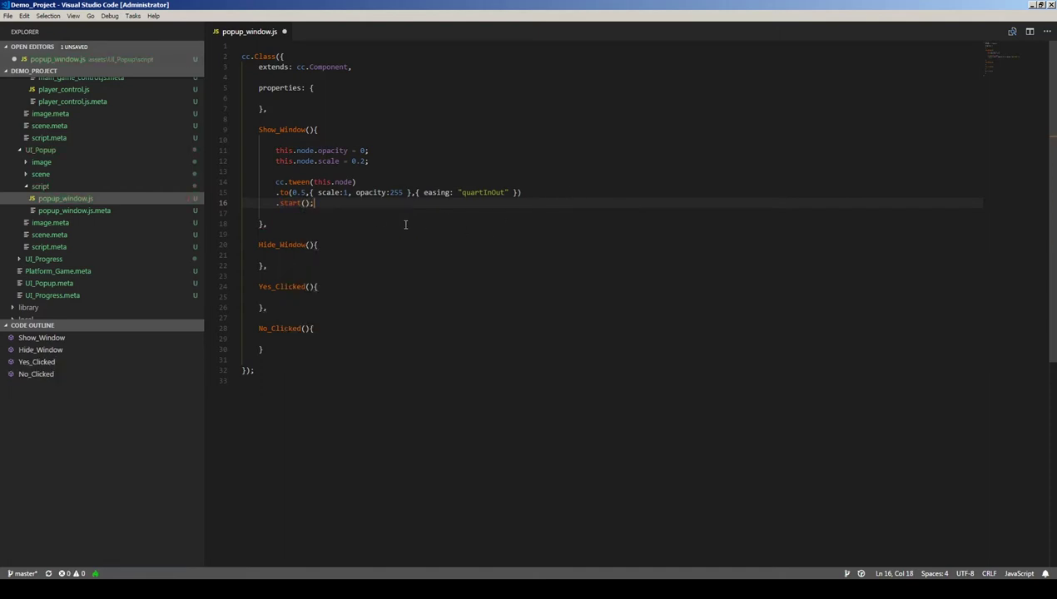
left_click(373, 151)
Step: Remove the blank line before Show_Window's tween and paste the tween chain into Hide_Window
left_click(369, 161)
key("shift+Home")
key("shift+Up")
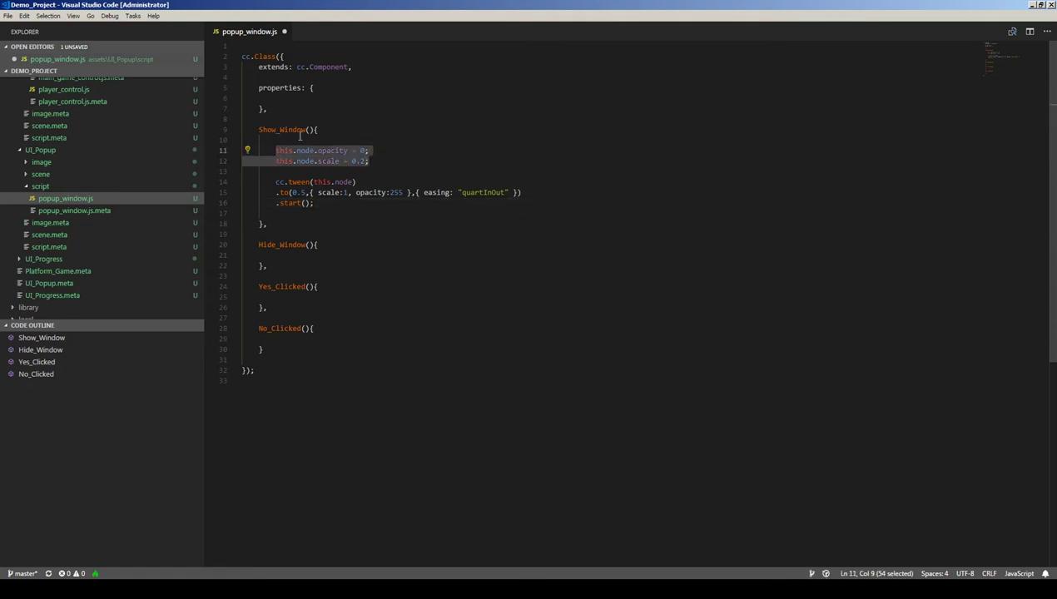
left_click(388, 171)
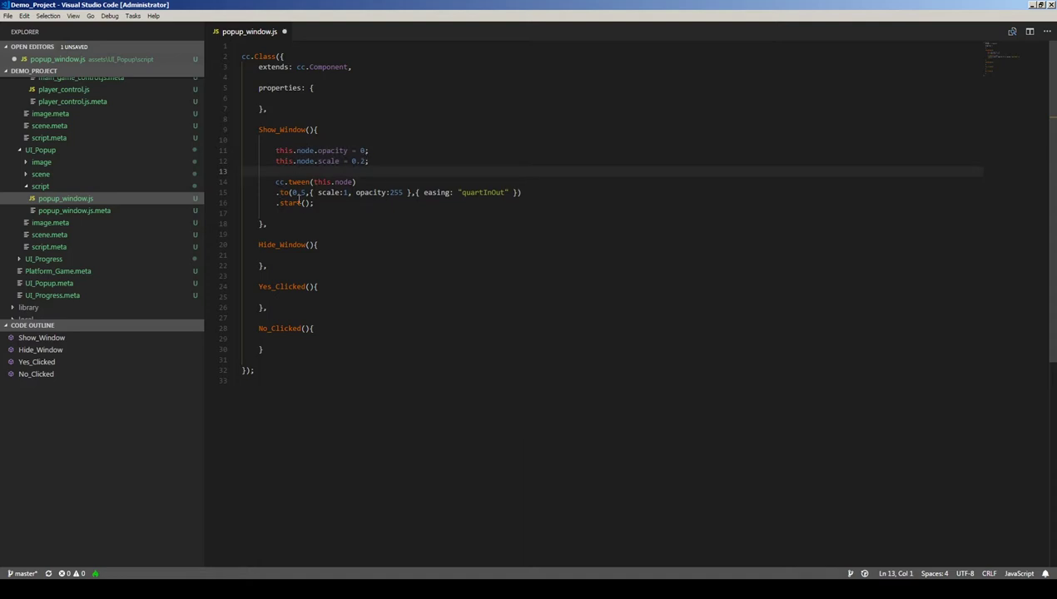
key("BackSpace")
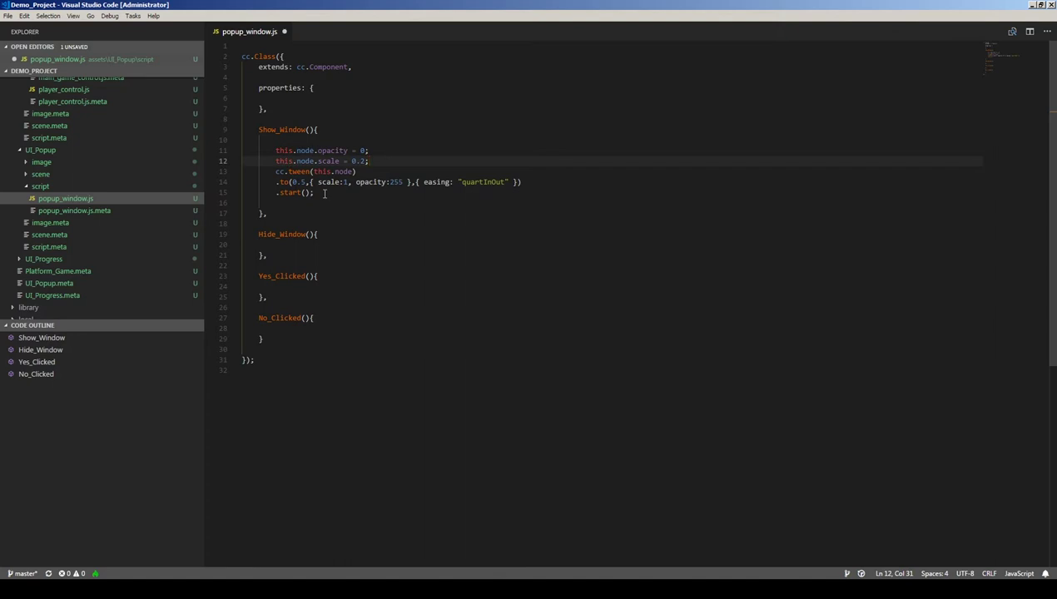
left_click(325, 234)
key("Return")
key("Return")
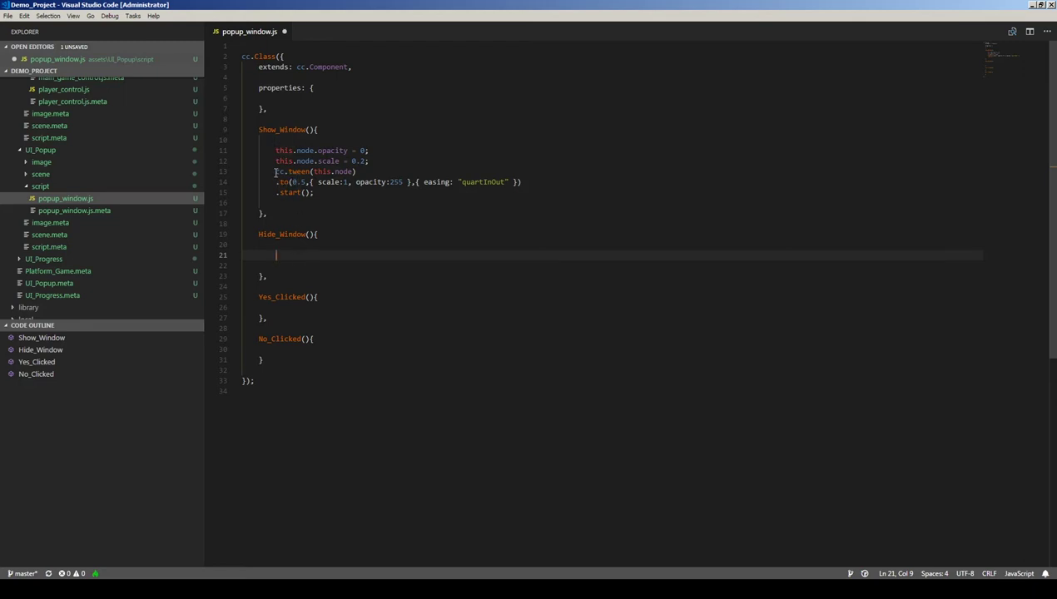
left_click_drag(275, 172, 317, 193)
key("ctrl+c")
left_click(314, 261)
key("ctrl+v")
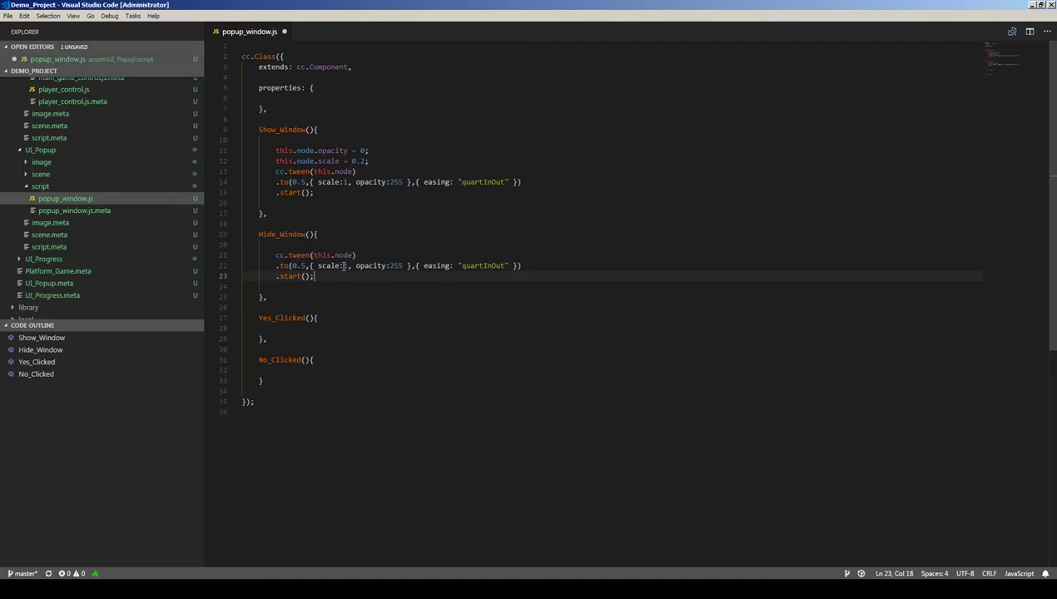
Step: Change Hide_Window's tween to scale 0.2 and opacity 0, and delete the extra blank lines
double_click(345, 265)
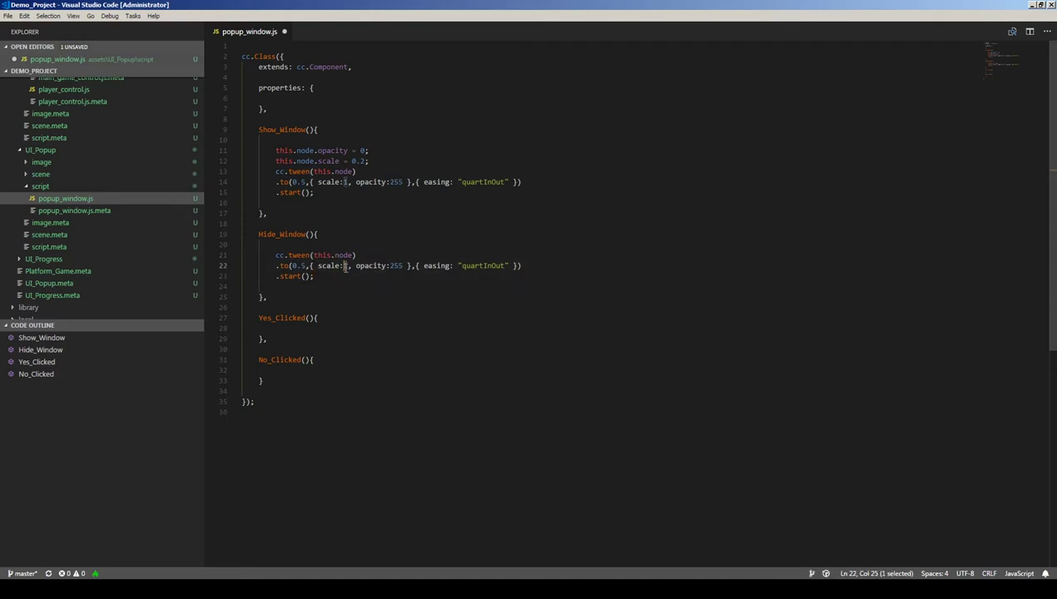
type("0.2")
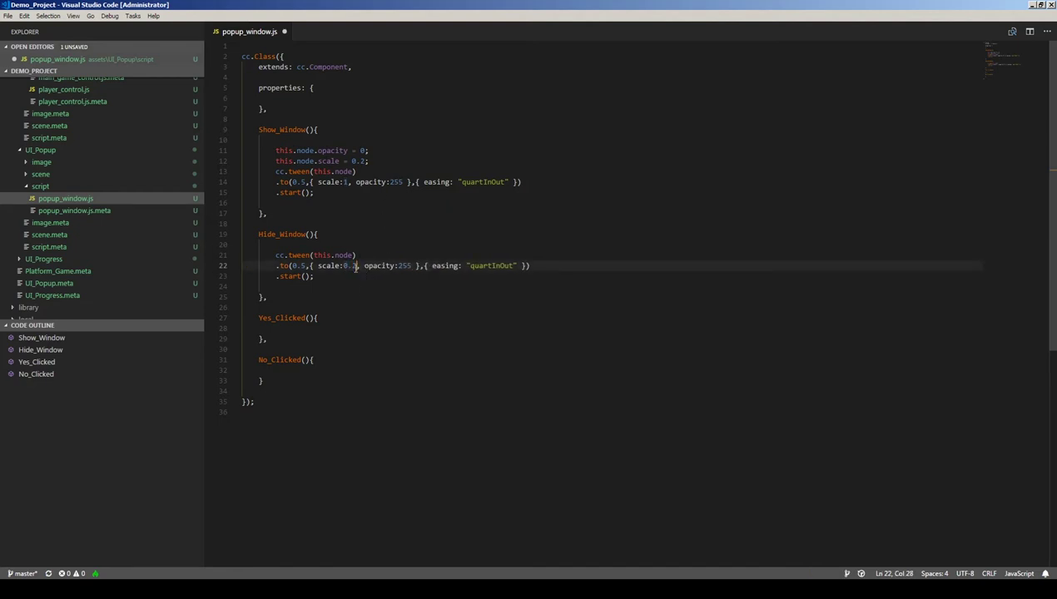
left_click(405, 266)
double_click(407, 266)
type("0")
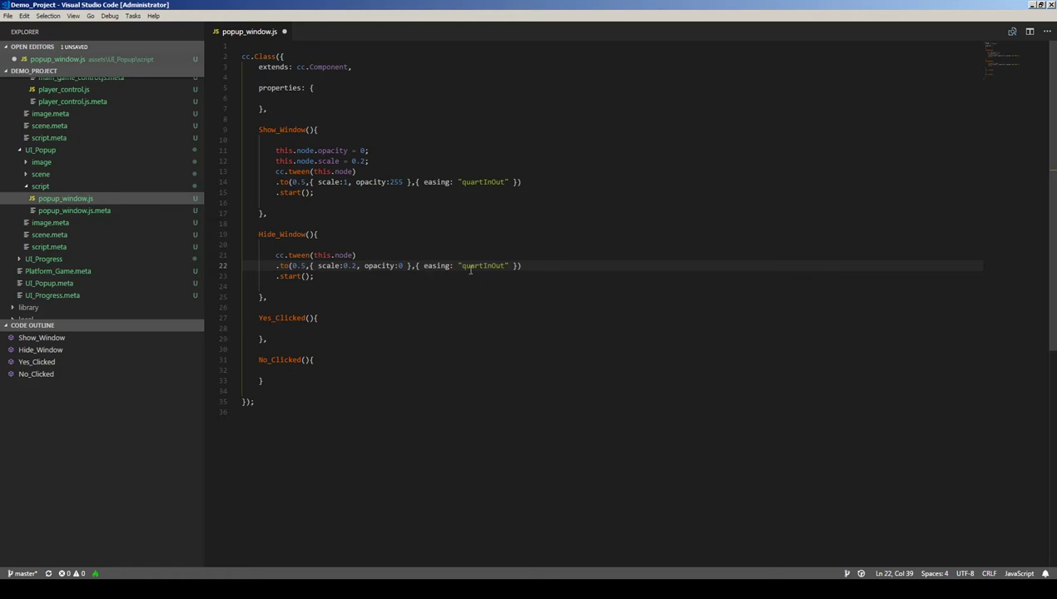
left_click(301, 283)
key("BackSpace")
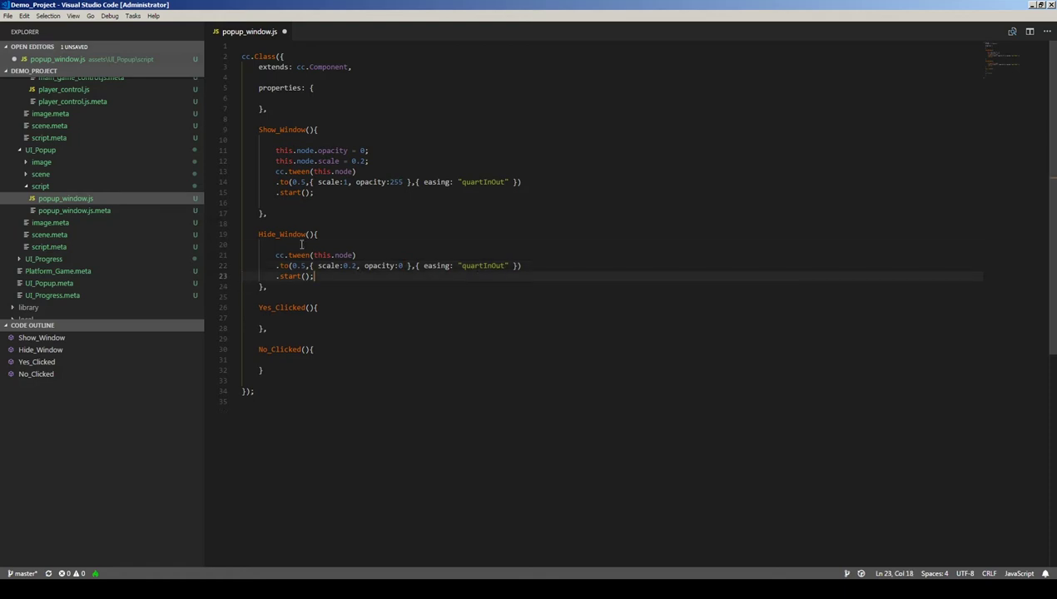
left_click(324, 245)
key("BackSpace")
left_click(299, 203)
key("BackSpace")
Step: Insert a line at the top of Show_Window starting with this.node.active =
left_click(321, 139)
key("Return")
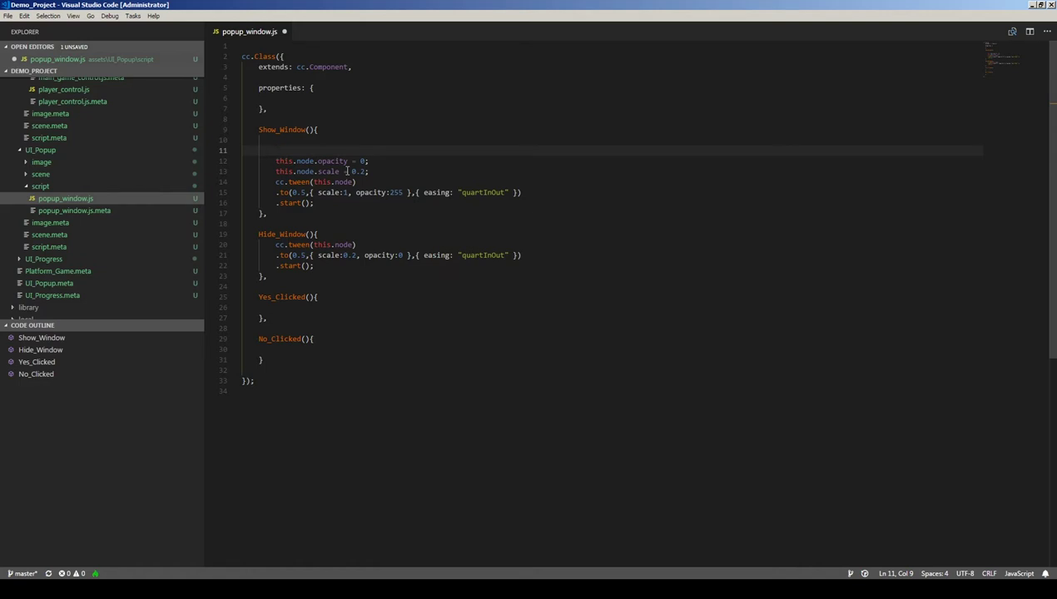
type("this.node.a")
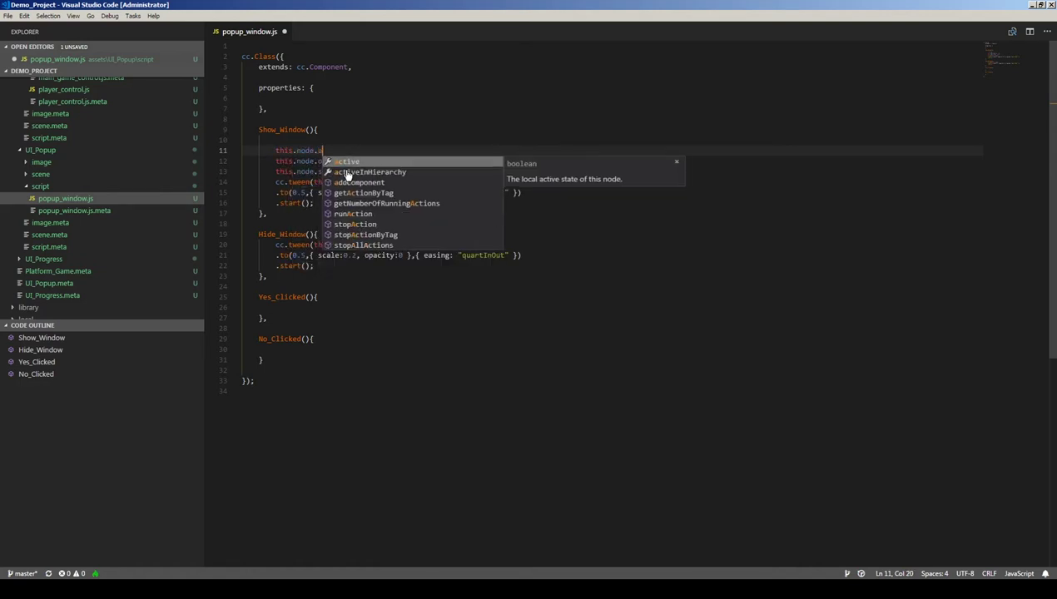